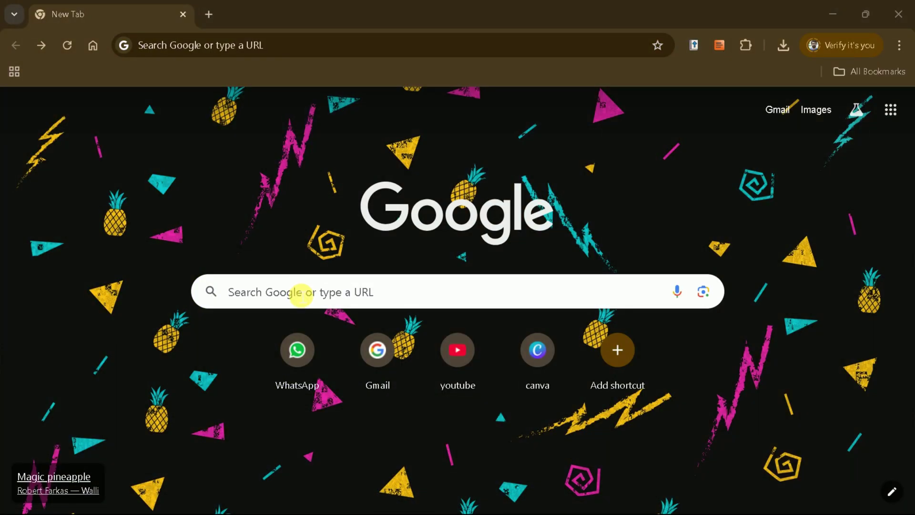
Step: Search Google for 'wondershare pdfelement' and open the official pdf.wondershare.com site
left_click(300, 293)
type("wondershare pdfelement")
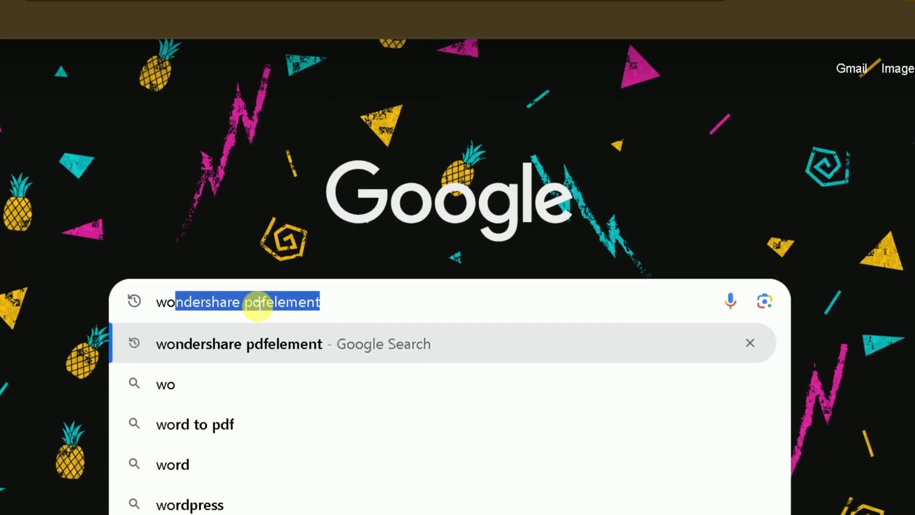
left_click(400, 333)
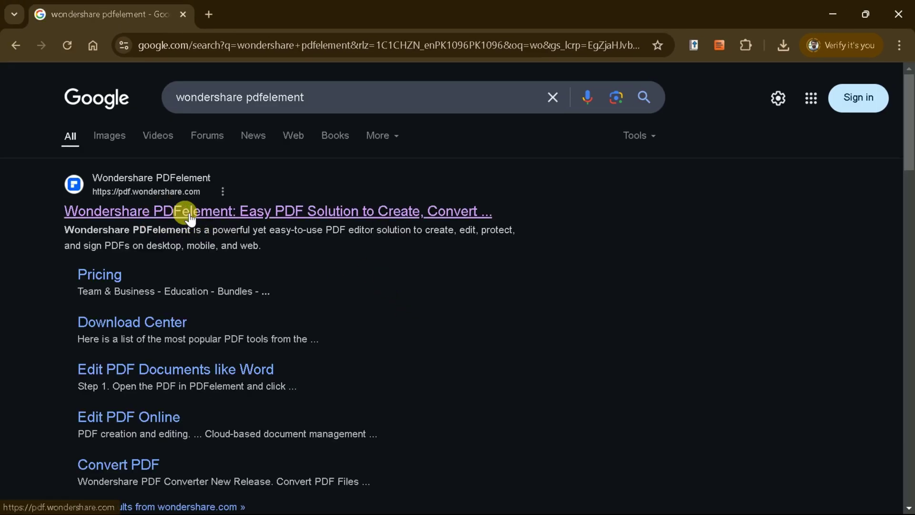
left_click(189, 217)
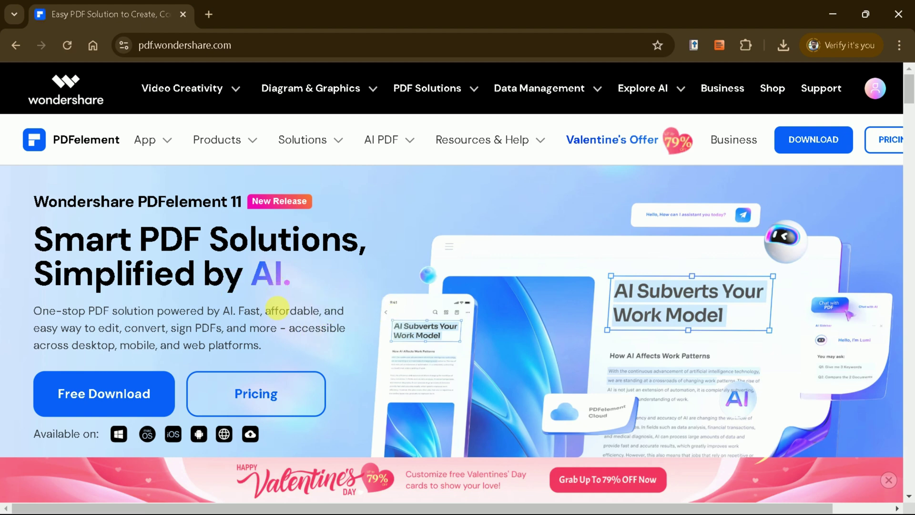
Step: Browse the site, close the Valentine's promotion popup, and download the PDFelement installer
scroll(314, 357, "down", 4)
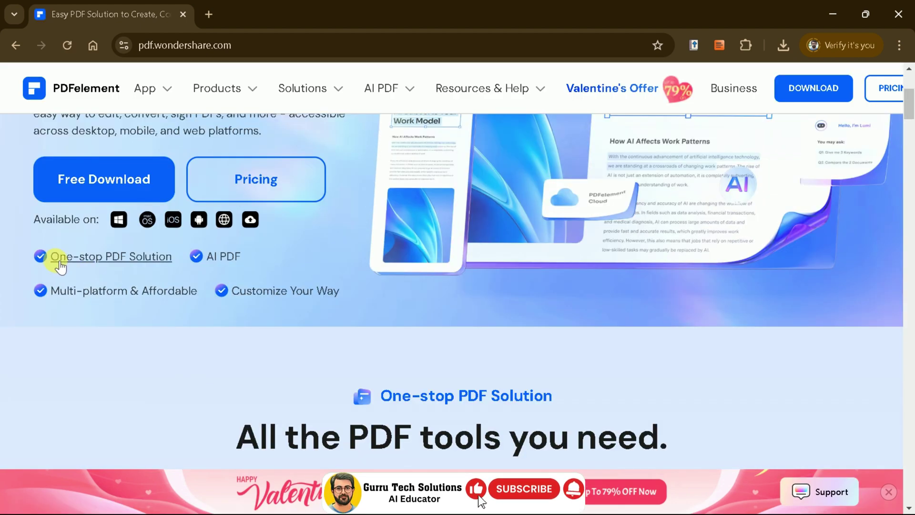
scroll(279, 305, "down", 5)
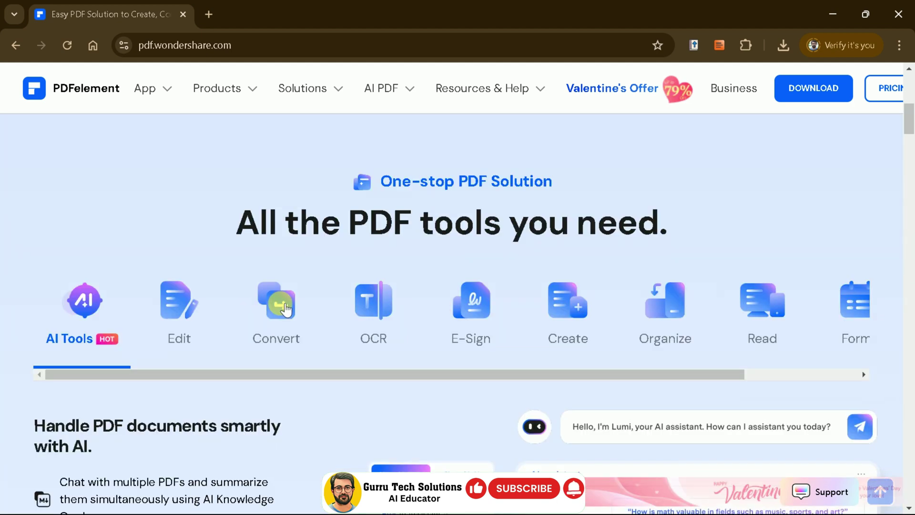
left_click(215, 320)
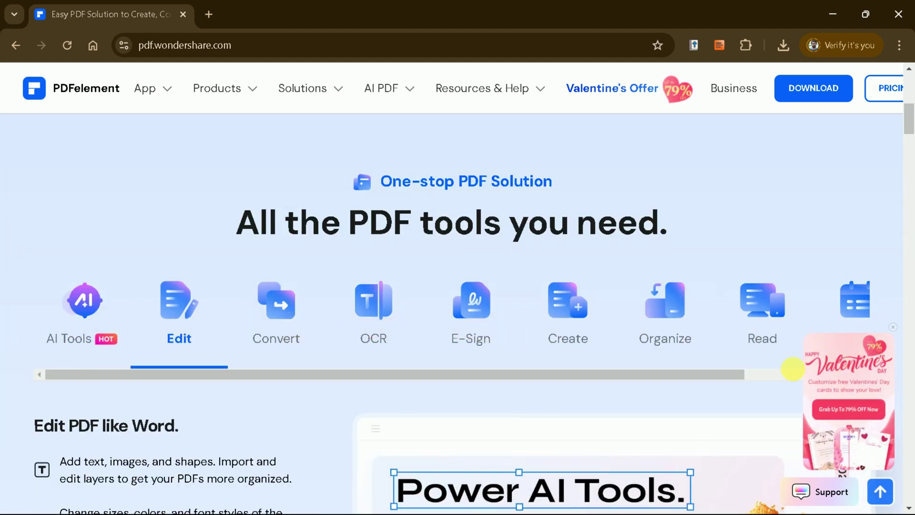
left_click_drag(736, 376, 433, 357)
left_click(894, 328)
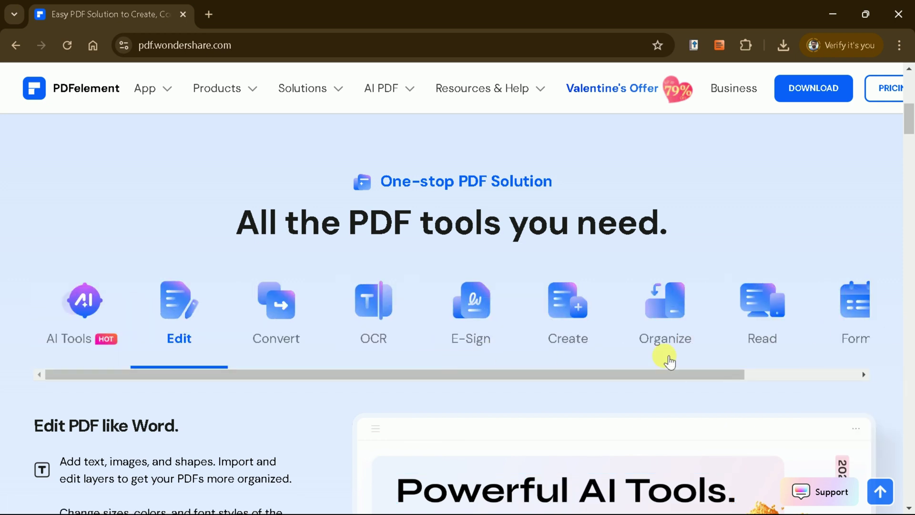
left_click_drag(670, 374, 528, 356)
scroll(591, 343, "up", 10)
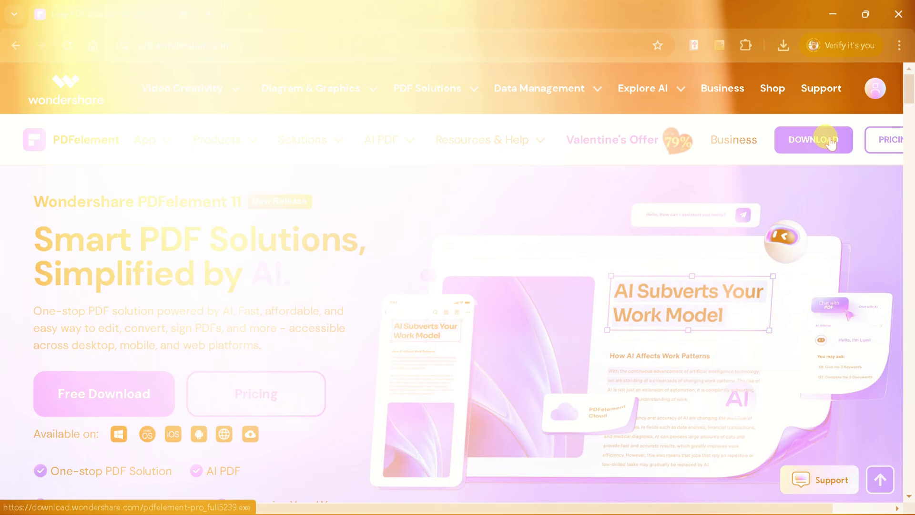
scroll(246, 296, "down", 1)
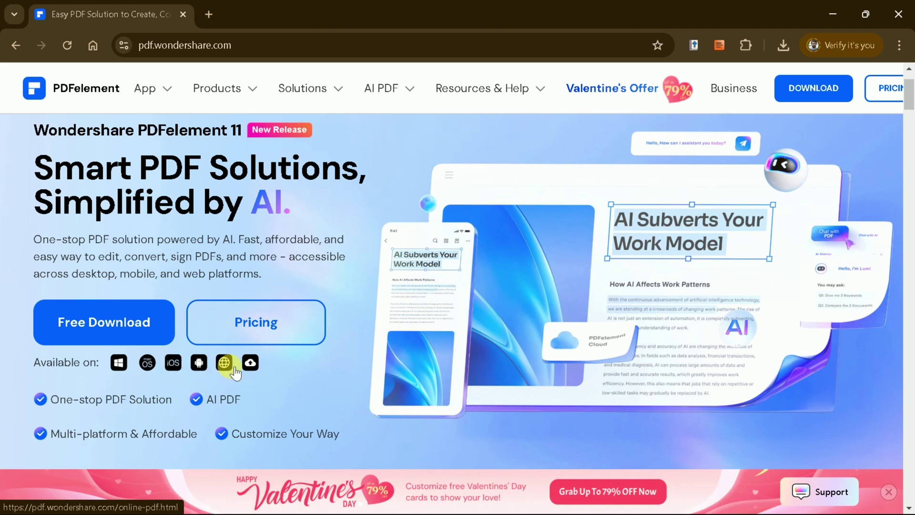
scroll(829, 141, "up", 1)
left_click(833, 148)
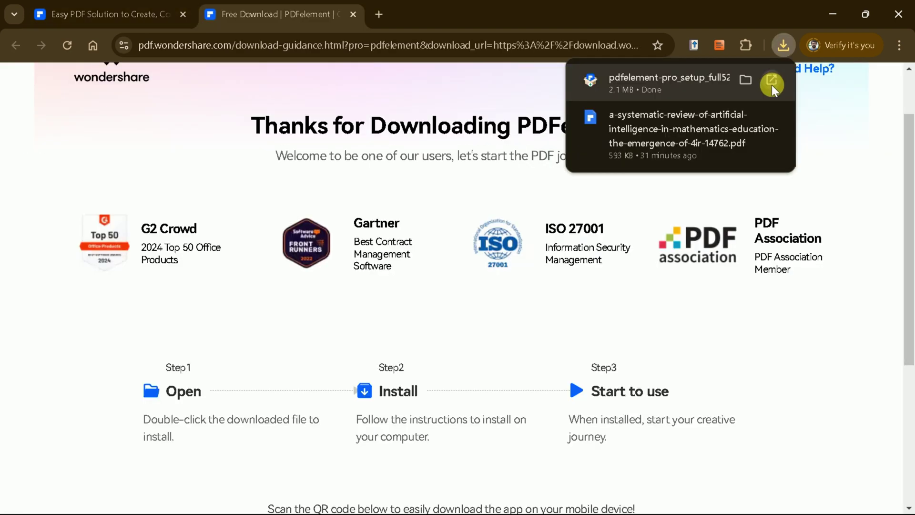
Step: Open All Tools and scroll to AI Tools with Summarize PDF, Translate PDF and Grammar Check
left_click(772, 85)
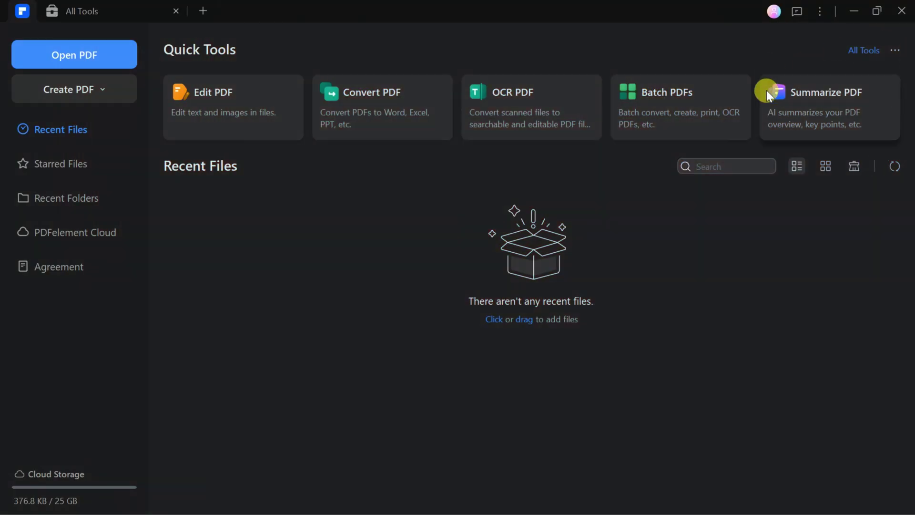
left_click(865, 50)
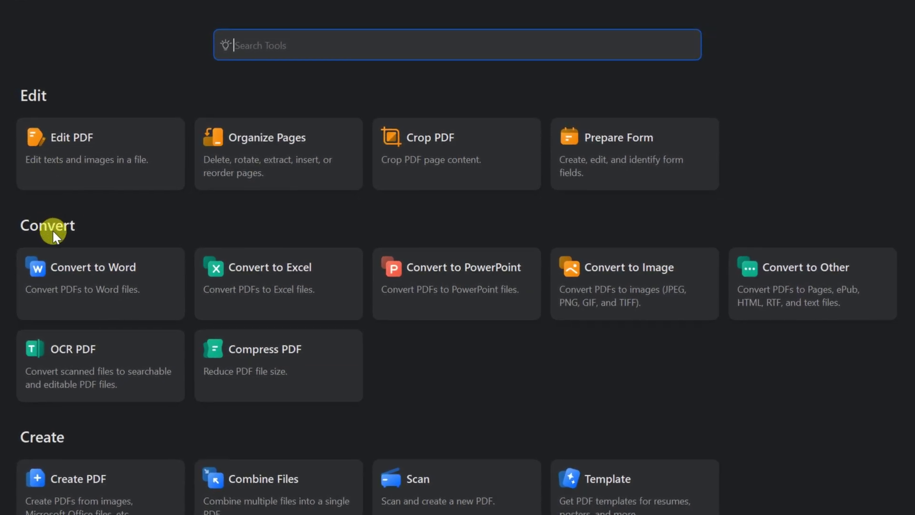
scroll(53, 230, "down", 3)
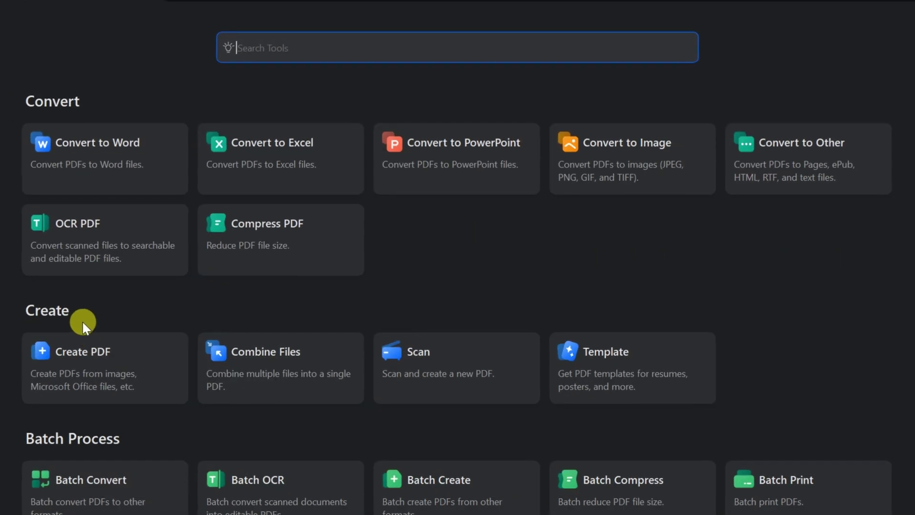
scroll(82, 320, "down", 10)
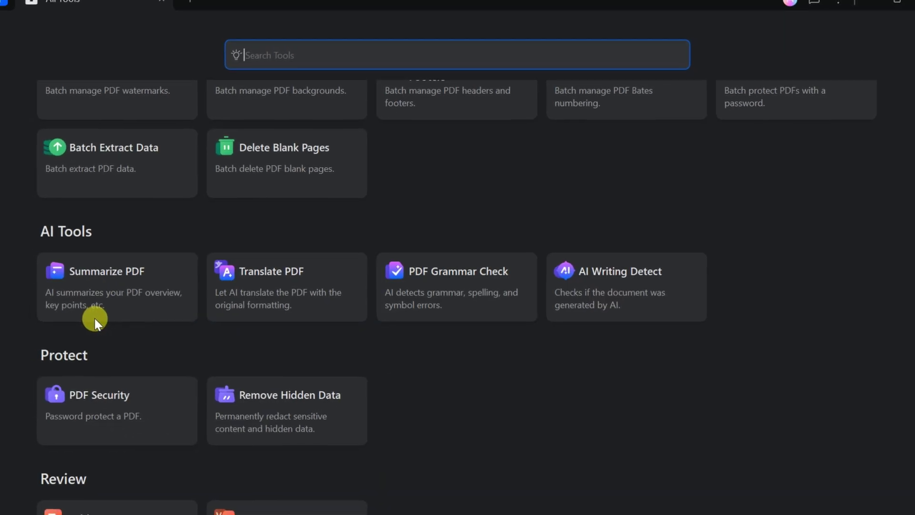
scroll(93, 319, "down", 2)
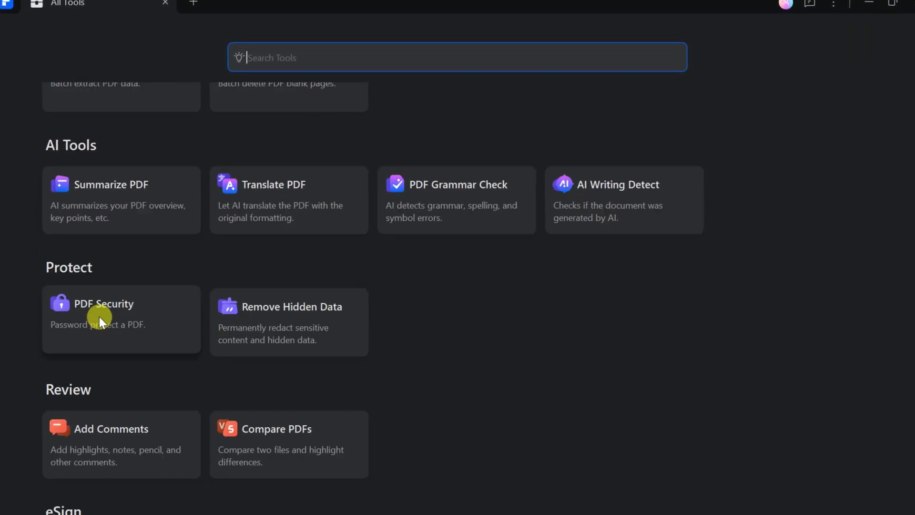
scroll(100, 318, "down", 2)
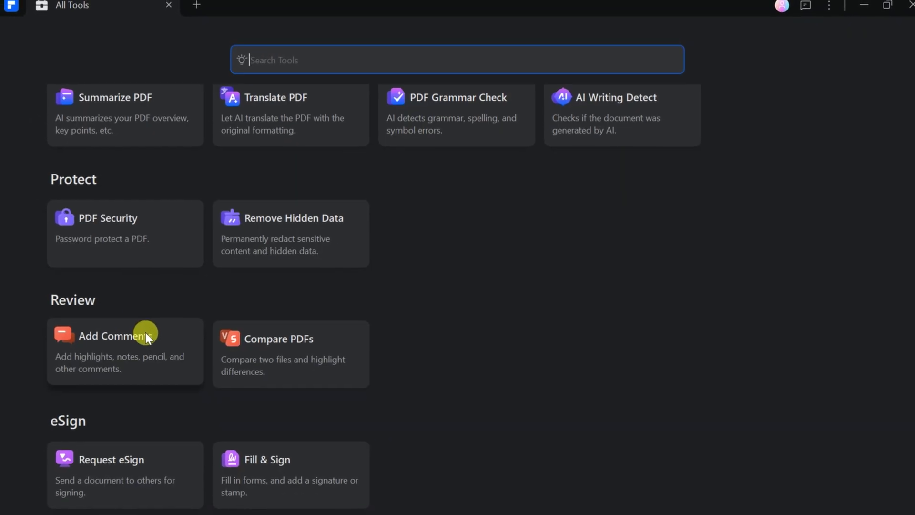
scroll(147, 331, "up", 4)
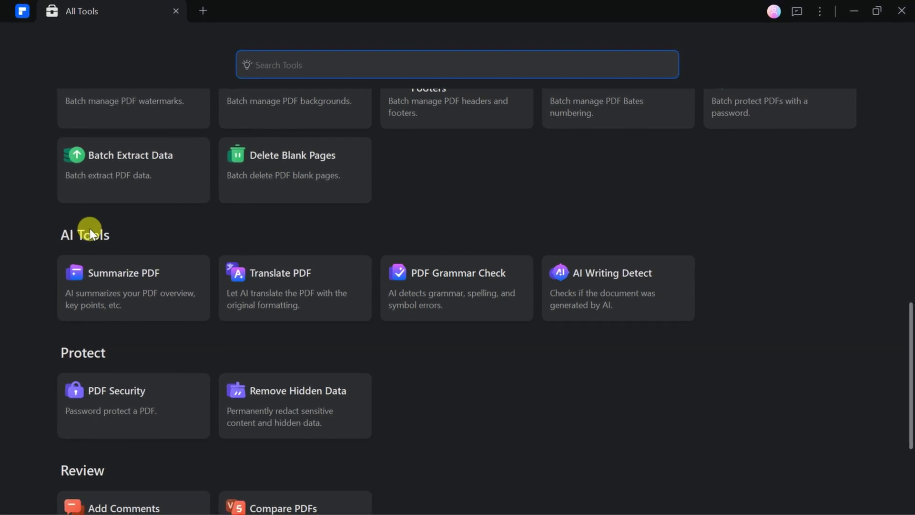
Step: Choose Summarize PDF and open the systematic review paper from the Open dialog
left_click(119, 279)
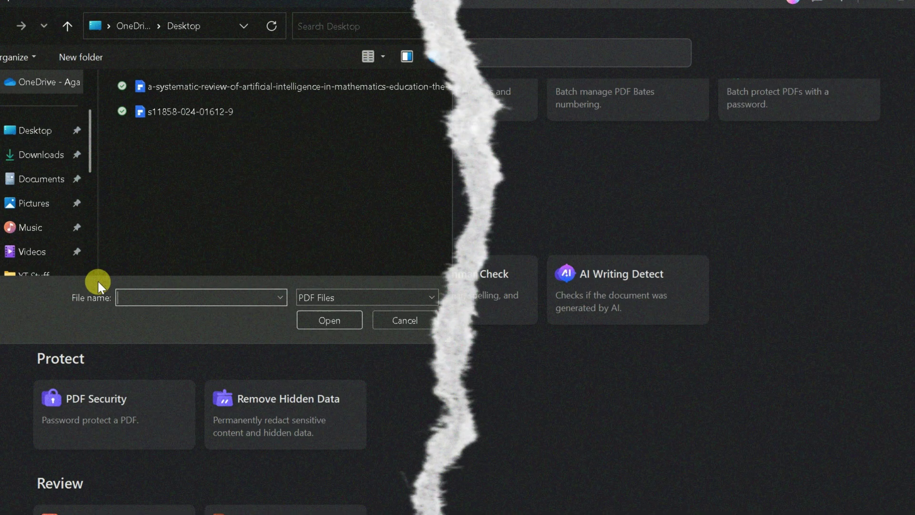
right_click(221, 101)
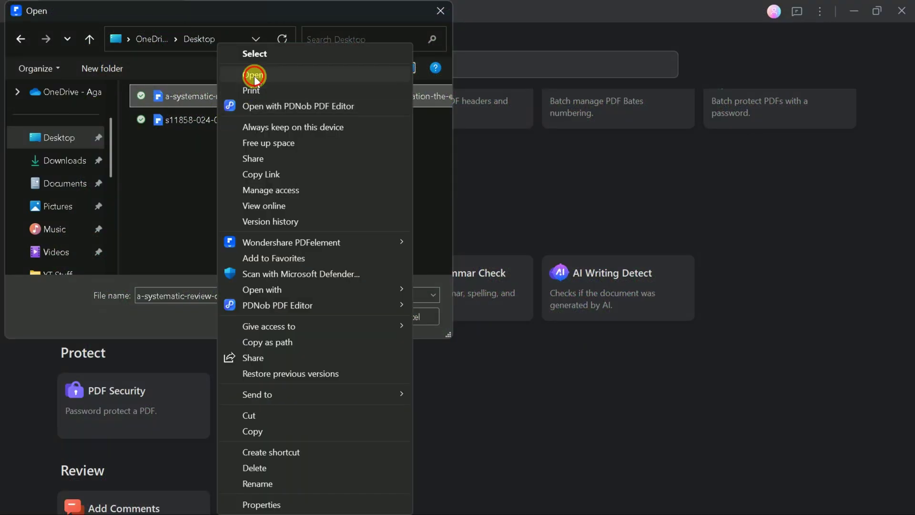
left_click(254, 76)
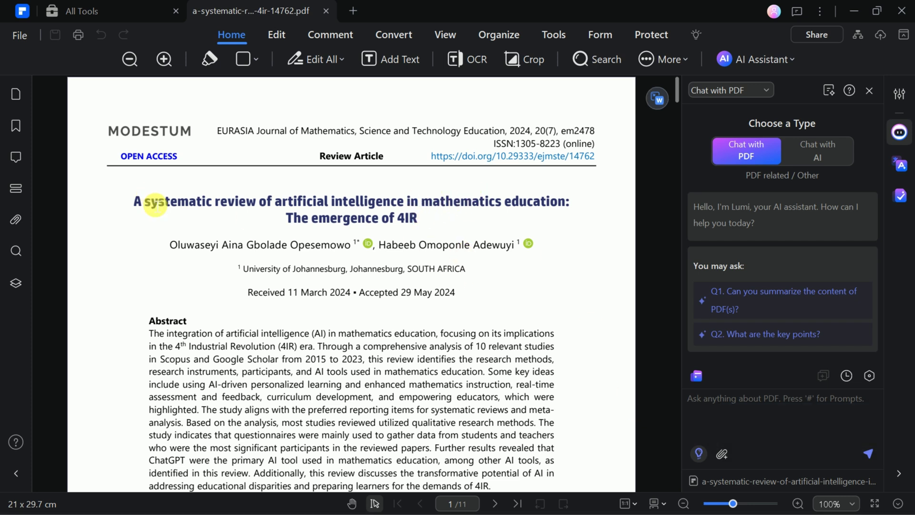
Step: Scroll through the AI-in-mathematics-education review beside the Chat with PDF panel
left_click_drag(432, 215, 436, 221)
left_click(442, 227)
scroll(415, 219, "down", 10)
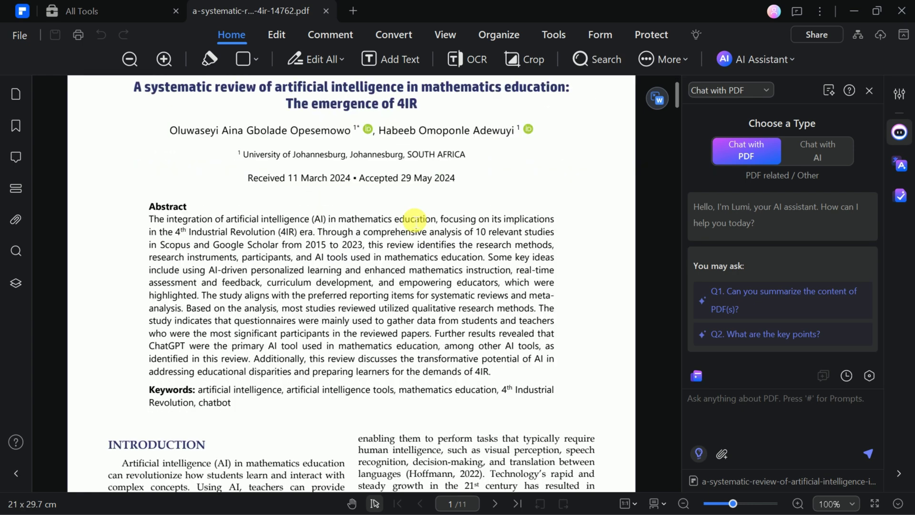
scroll(413, 219, "down", 8)
scroll(415, 220, "down", 10)
scroll(415, 221, "down", 6)
scroll(413, 220, "down", 4)
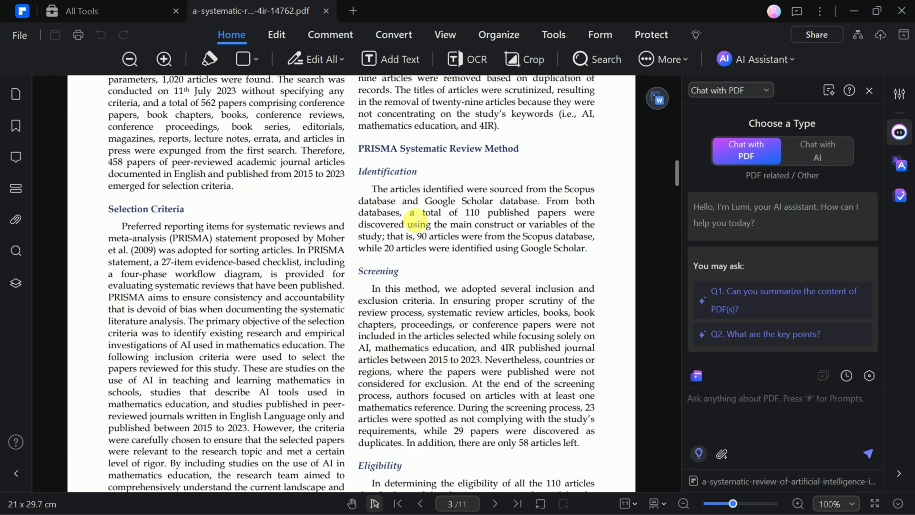
scroll(414, 220, "up", 20)
scroll(416, 221, "up", 15)
scroll(417, 220, "up", 4)
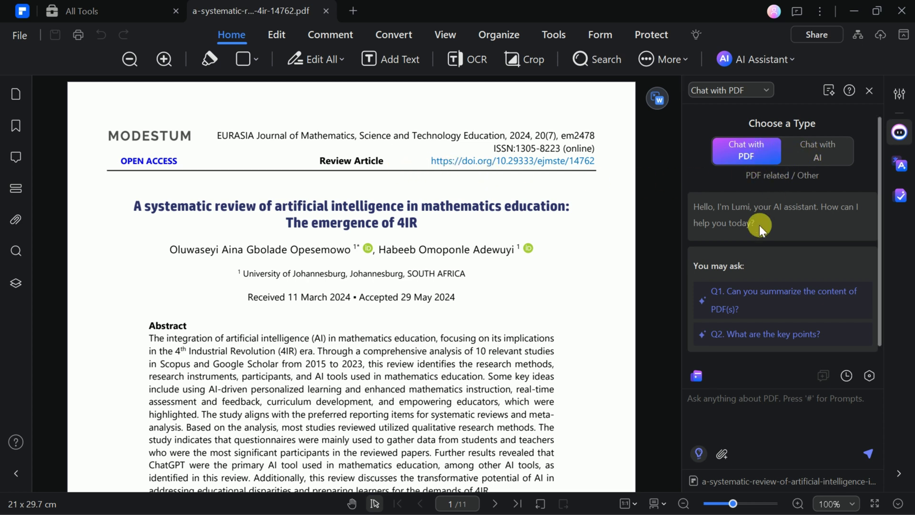
scroll(422, 319, "down", 15)
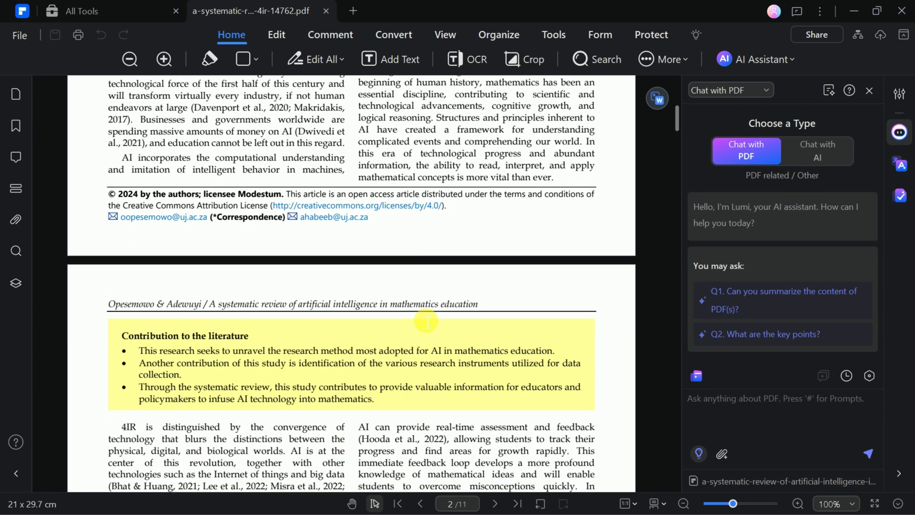
scroll(429, 317, "up", 8)
scroll(429, 316, "up", 6)
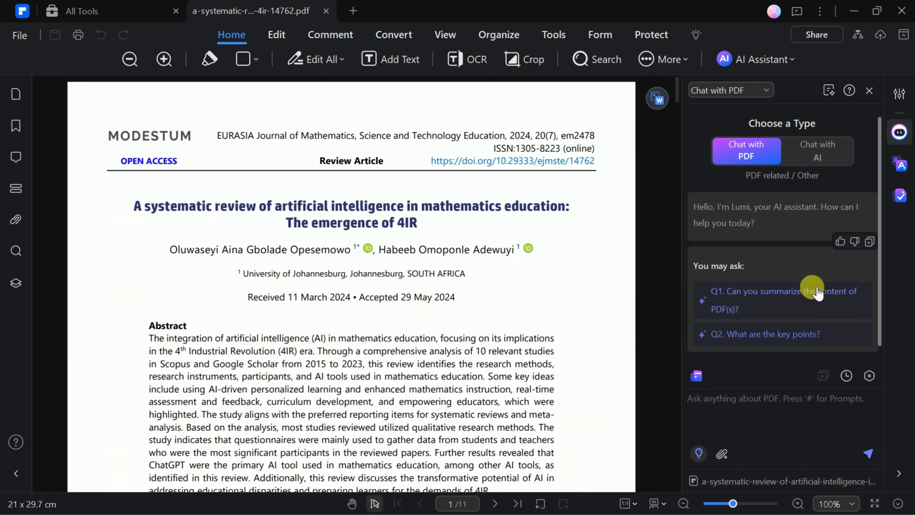
scroll(878, 267, "down", 1)
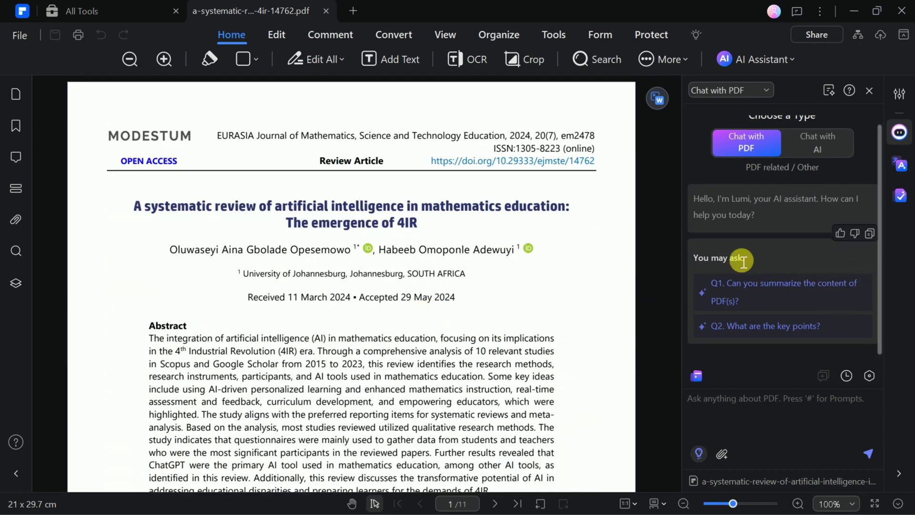
left_click(756, 290)
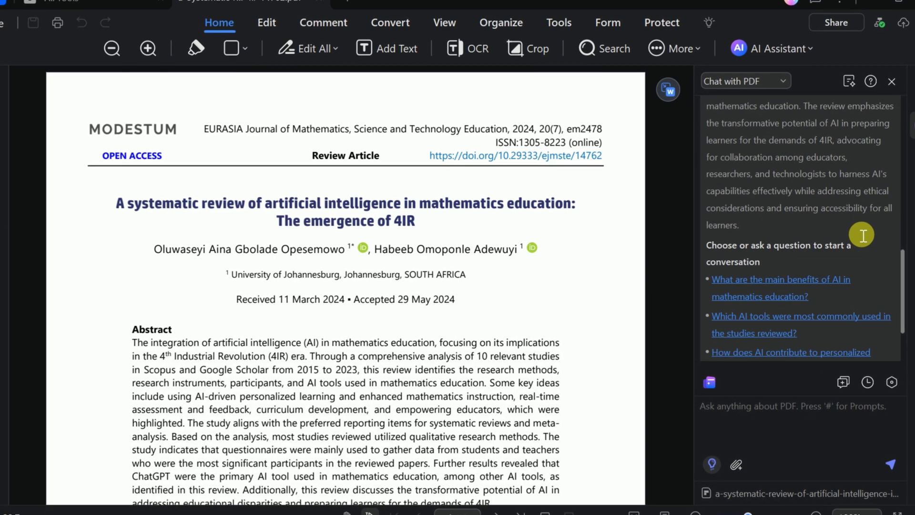
scroll(827, 235, "up", 8)
left_click_drag(704, 241, 859, 326)
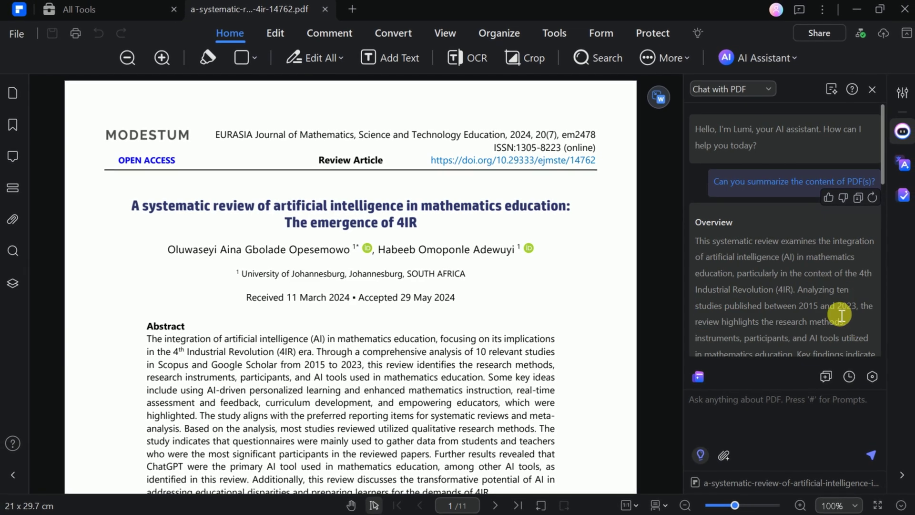
scroll(839, 305, "down", 10)
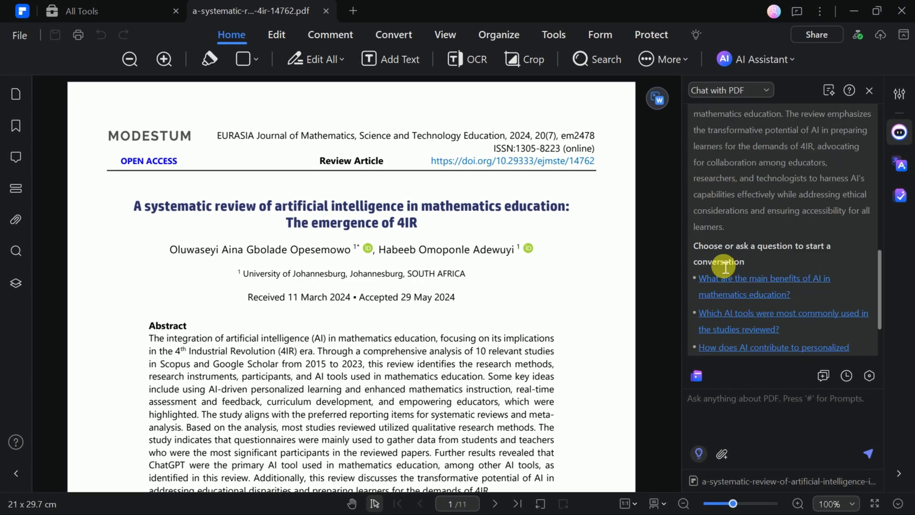
Step: Ask 'What are the key takeaways?' and follow the cited link to page 8's Conclusions
scroll(804, 256, "down", 2)
type("W")
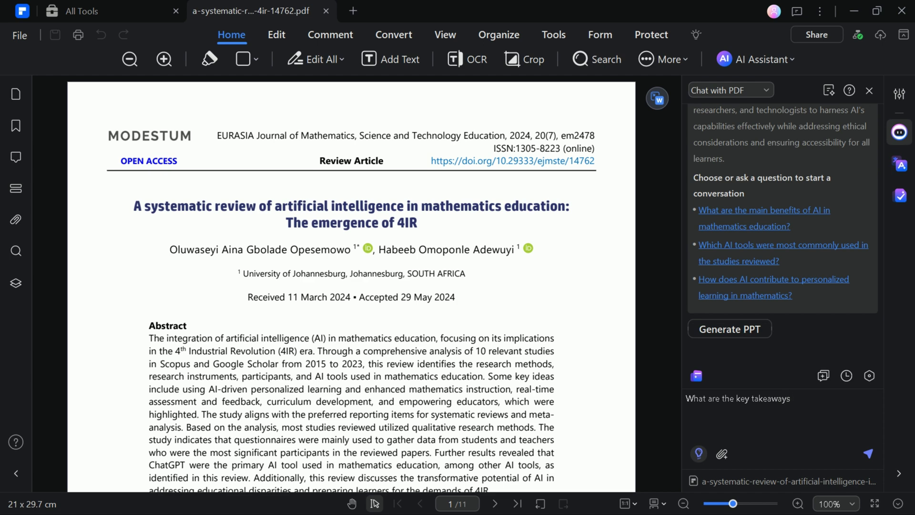
left_click(867, 453)
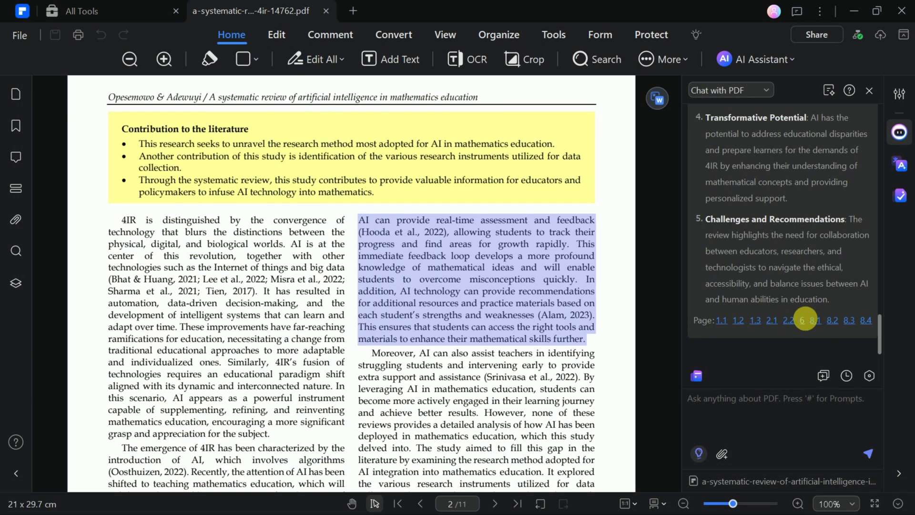
left_click(816, 320)
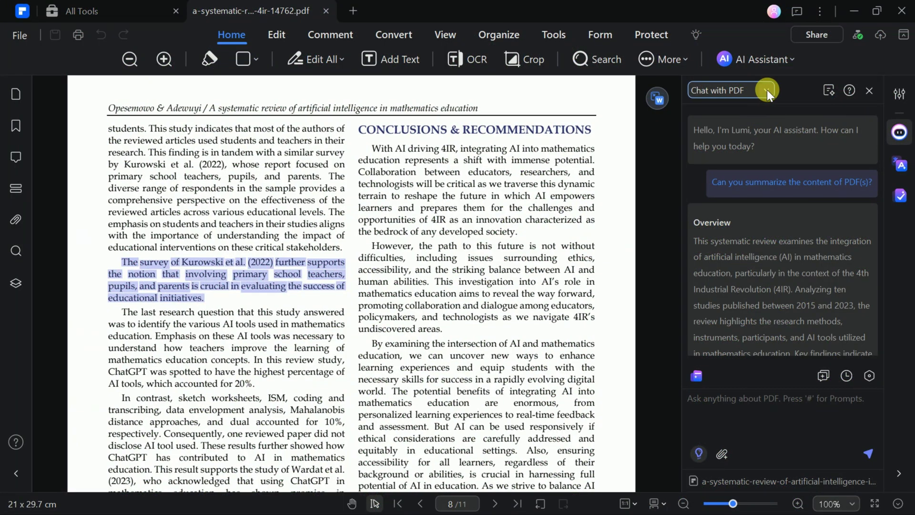
left_click(783, 60)
mouse_move(790, 99)
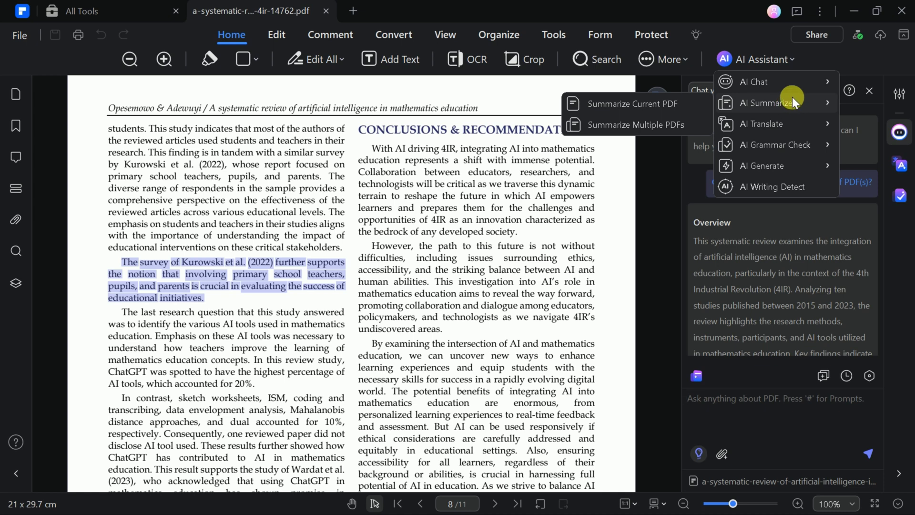
left_click(639, 125)
left_click(188, 120)
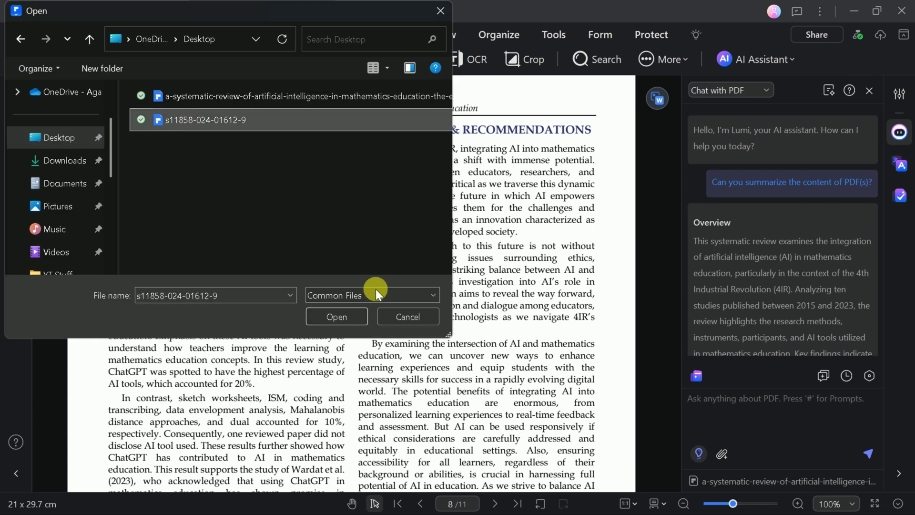
left_click(361, 319)
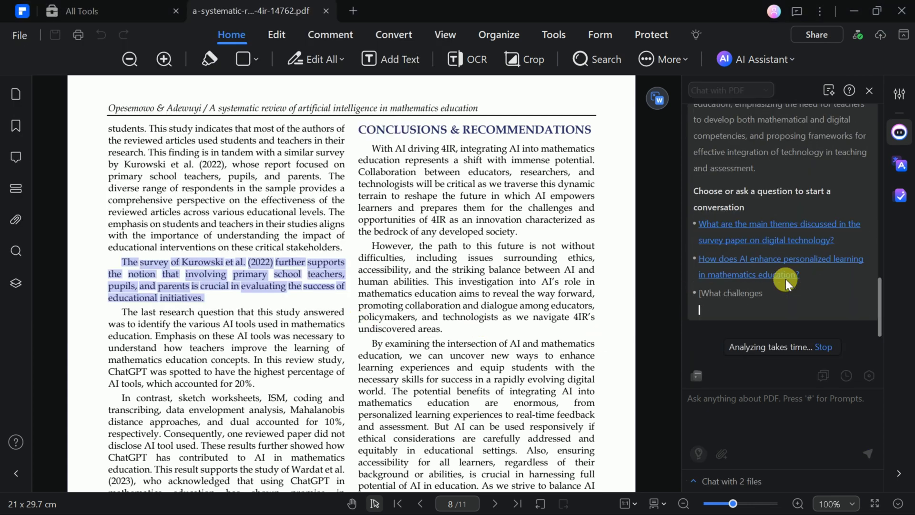
scroll(788, 277, "up", 5)
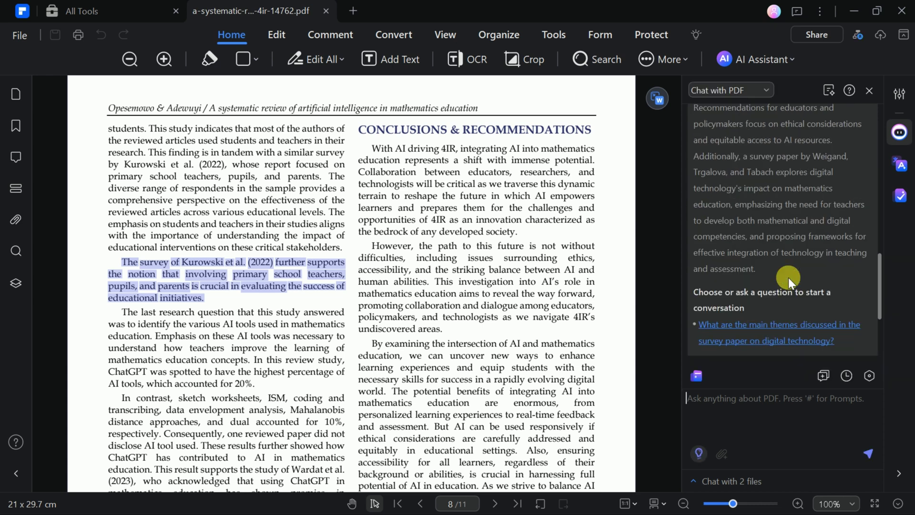
scroll(788, 277, "up", 8)
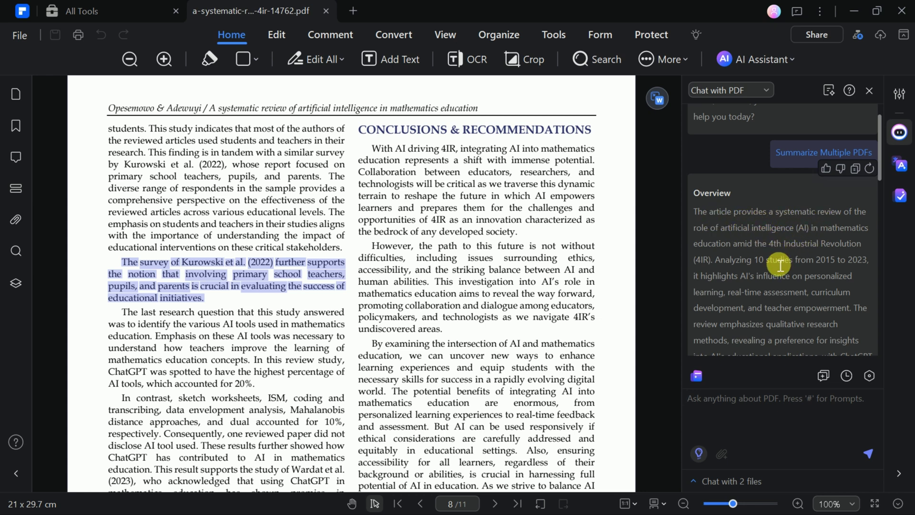
scroll(780, 270, "down", 10)
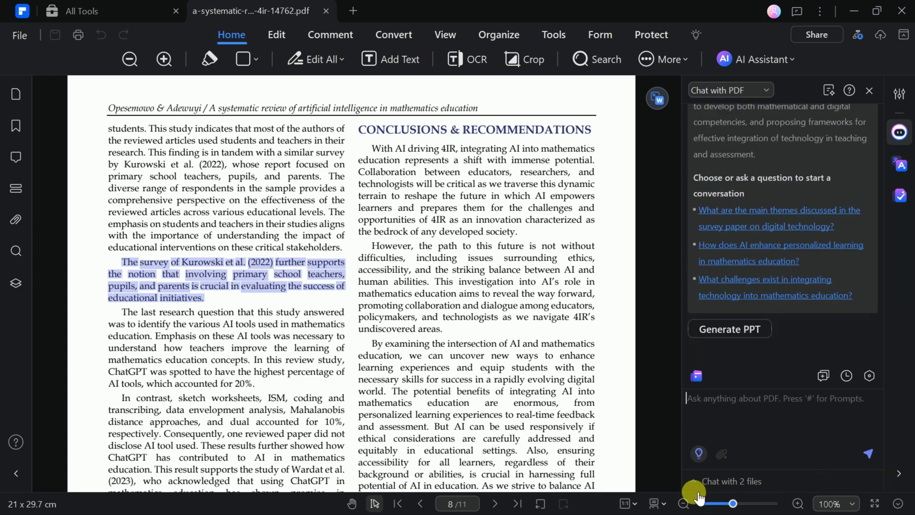
Step: Ask the AI to find the key findings from both papers and read its numbered answer
left_click(703, 465)
type("Find the key finds")
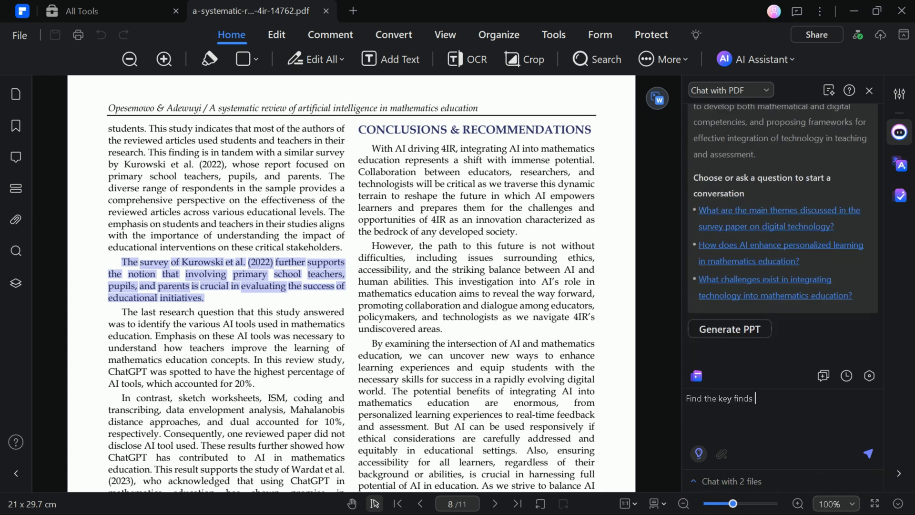
type(" from")
key("Return")
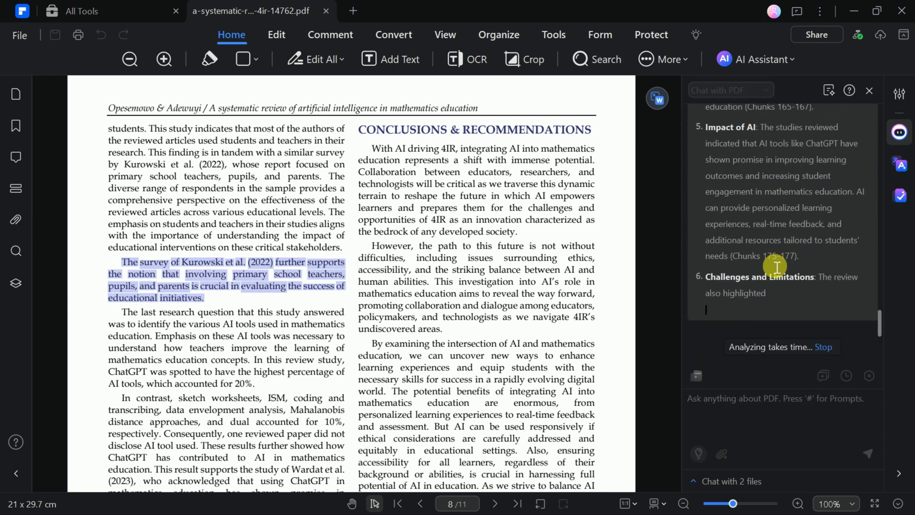
scroll(782, 268, "up", 10)
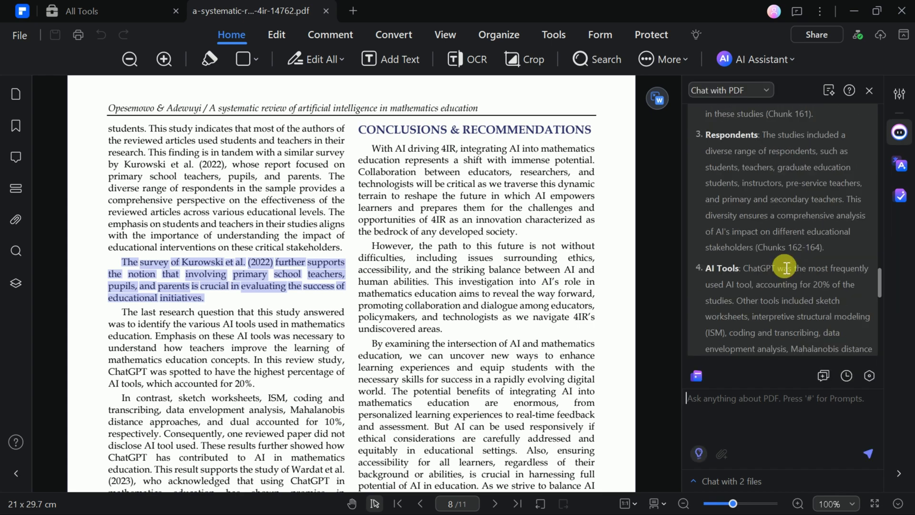
scroll(785, 267, "down", 4)
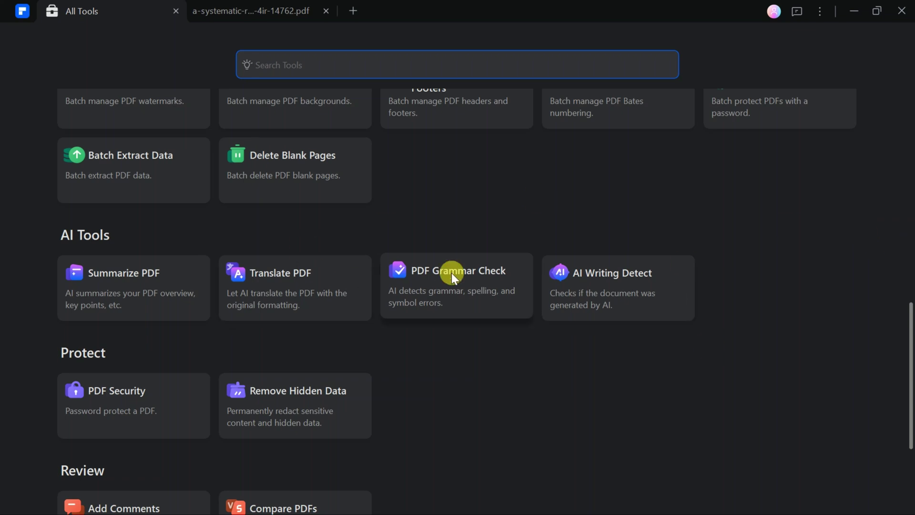
Step: Choose Translate PDF and open the systematic review paper
left_click(272, 284)
left_click(234, 96)
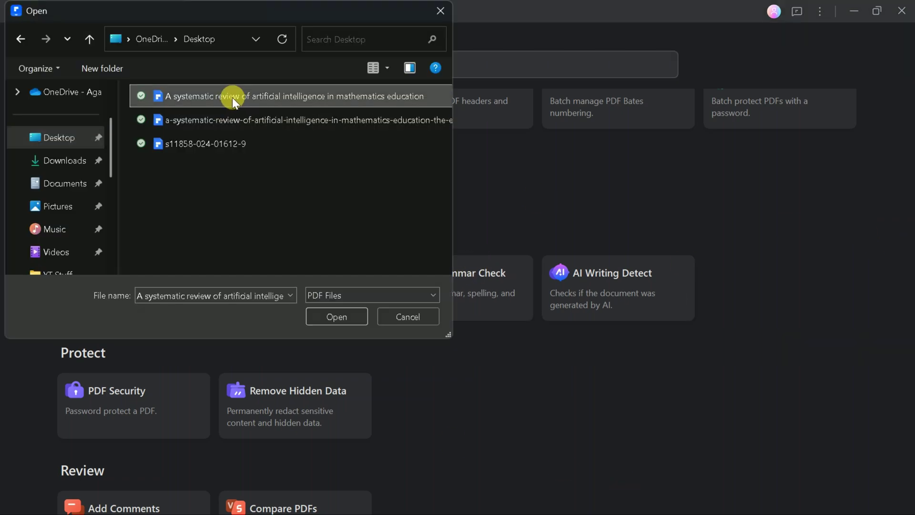
left_click(336, 318)
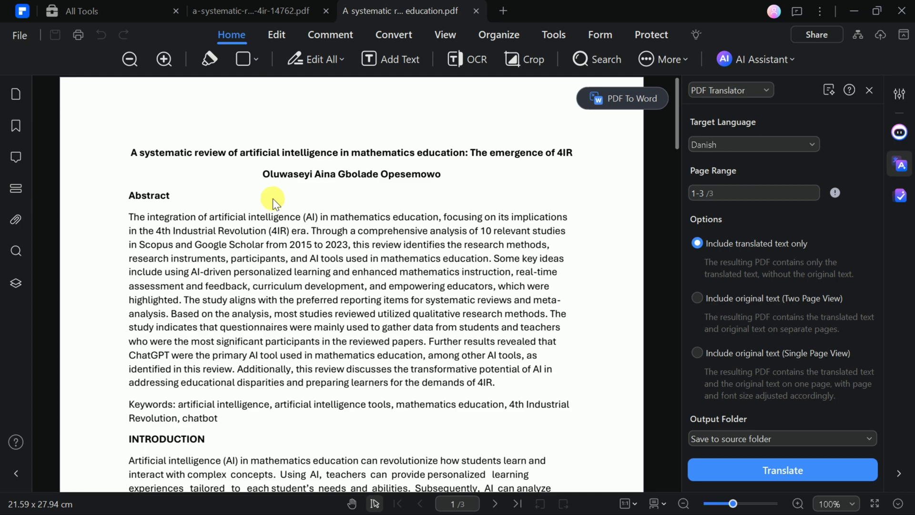
scroll(286, 252, "down", 4)
scroll(286, 260, "down", 15)
scroll(285, 262, "up", 15)
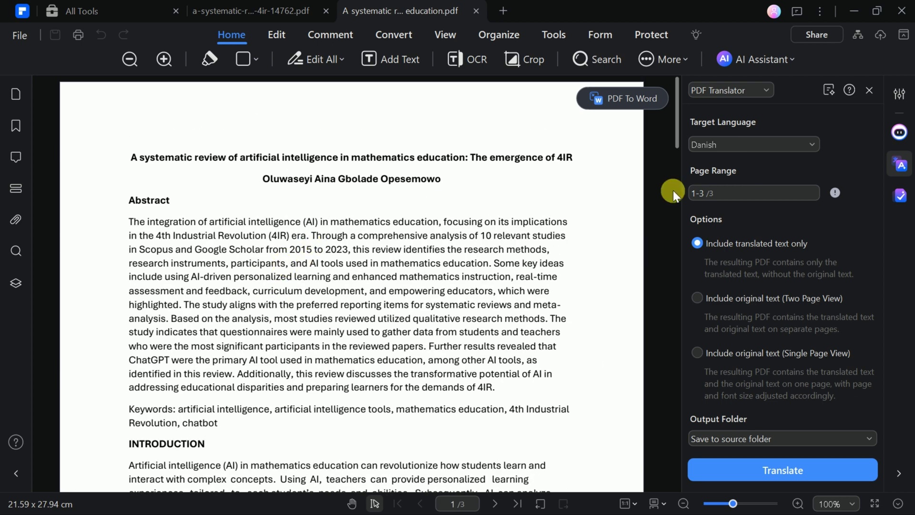
Step: Translate it to Danish with original text on separate pages, saved to the source folder
left_click(768, 95)
left_click(770, 93)
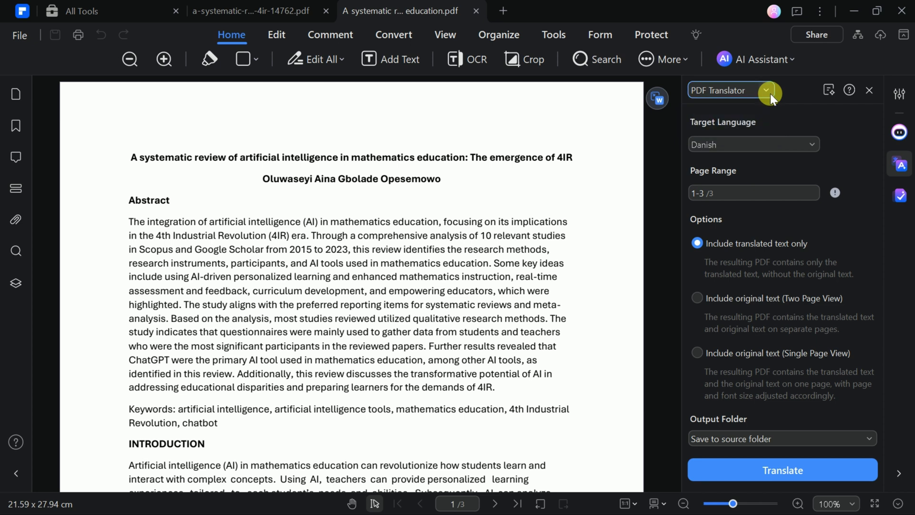
left_click(806, 148)
scroll(753, 210, "down", 10)
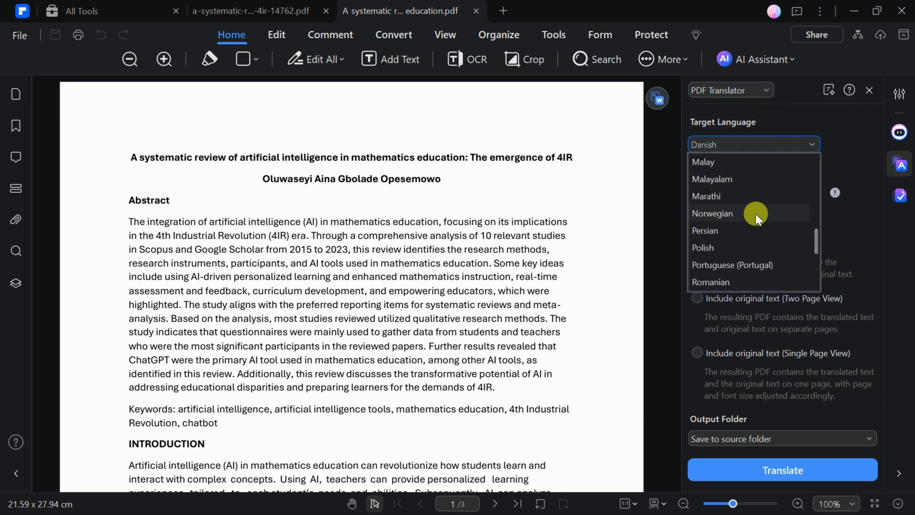
scroll(753, 205, "up", 12)
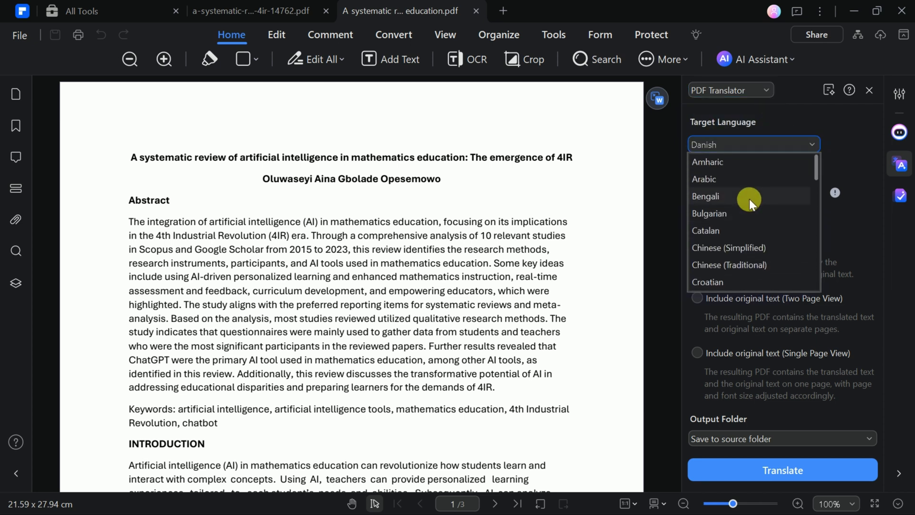
scroll(756, 269, "down", 1)
left_click(757, 270)
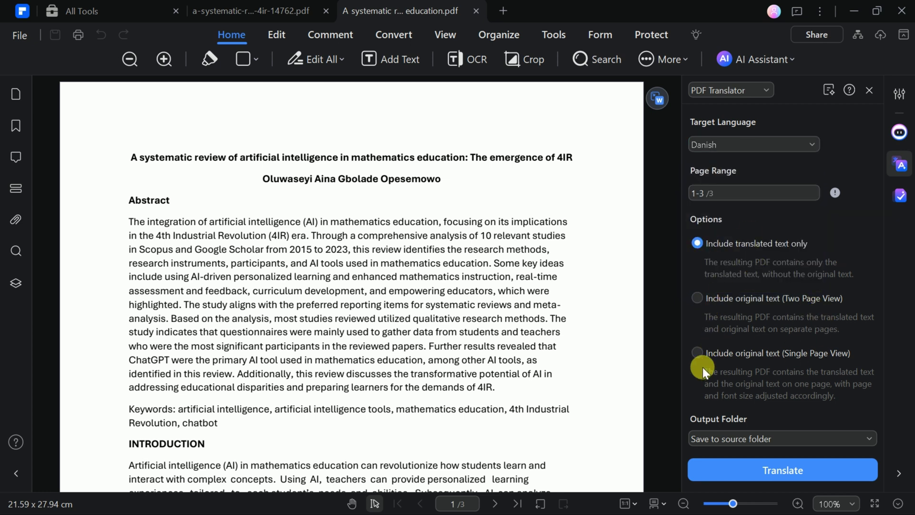
left_click(803, 436)
left_click(805, 436)
left_click(812, 468)
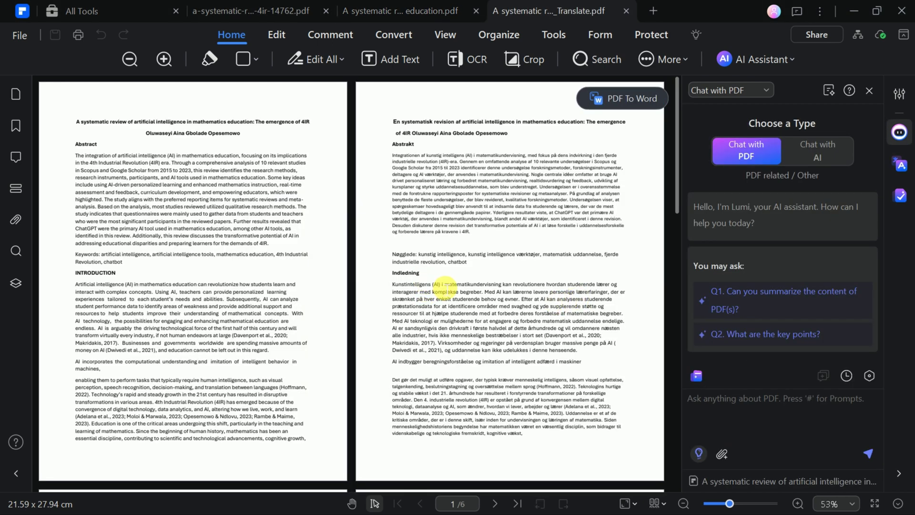
Step: Zoom the Danish translation to 125% and scroll through it against the English original
left_click(737, 505)
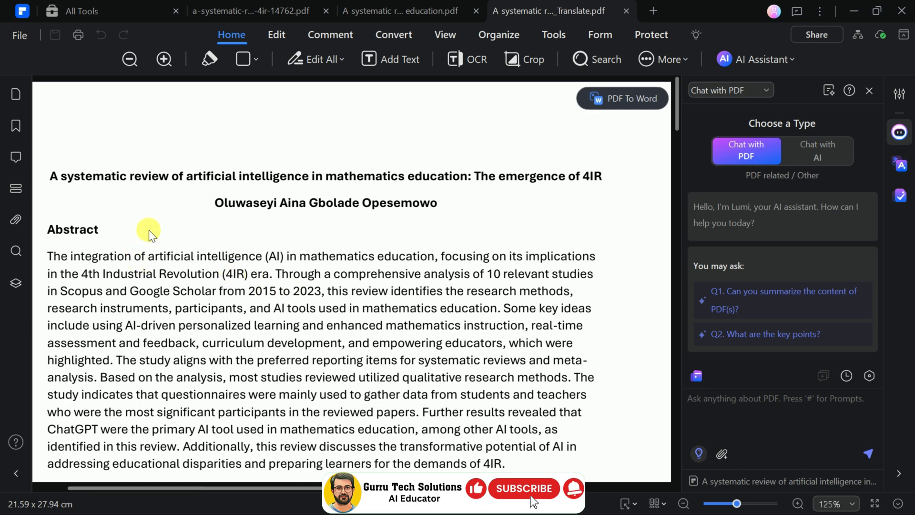
left_click_drag(334, 488, 576, 487)
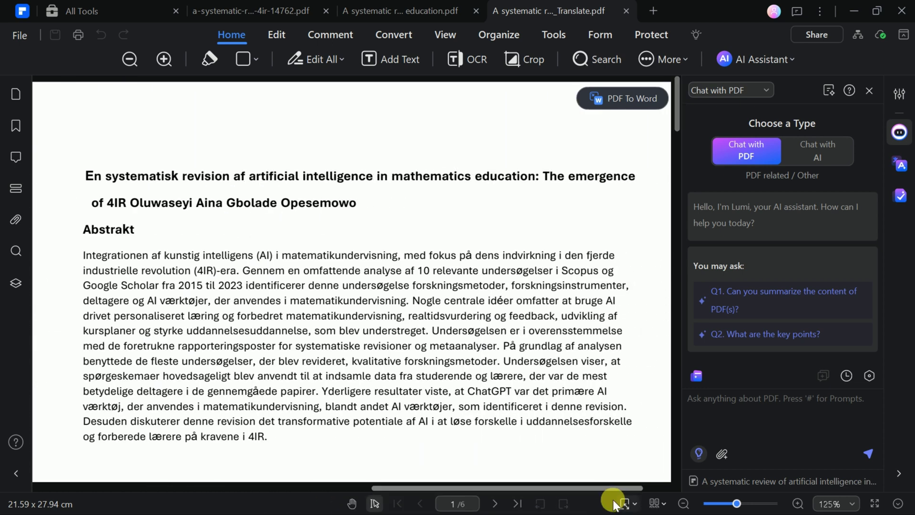
scroll(267, 302, "down", 2)
scroll(268, 303, "down", 20)
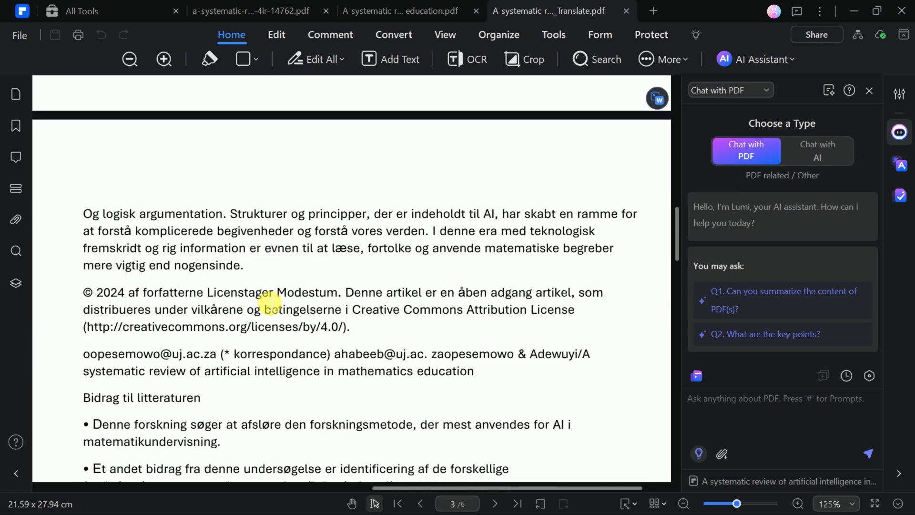
scroll(270, 303, "down", 20)
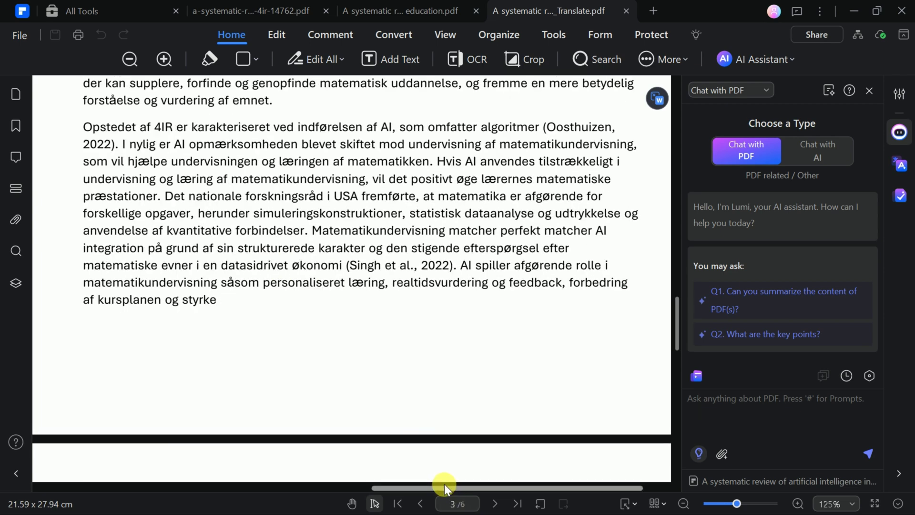
left_click_drag(444, 486, 137, 476)
scroll(316, 378, "up", 13)
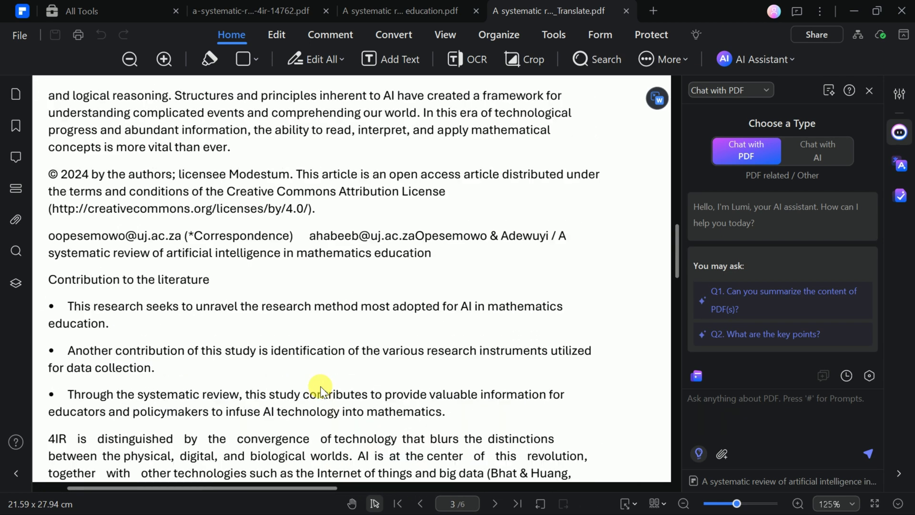
scroll(322, 386, "up", 20)
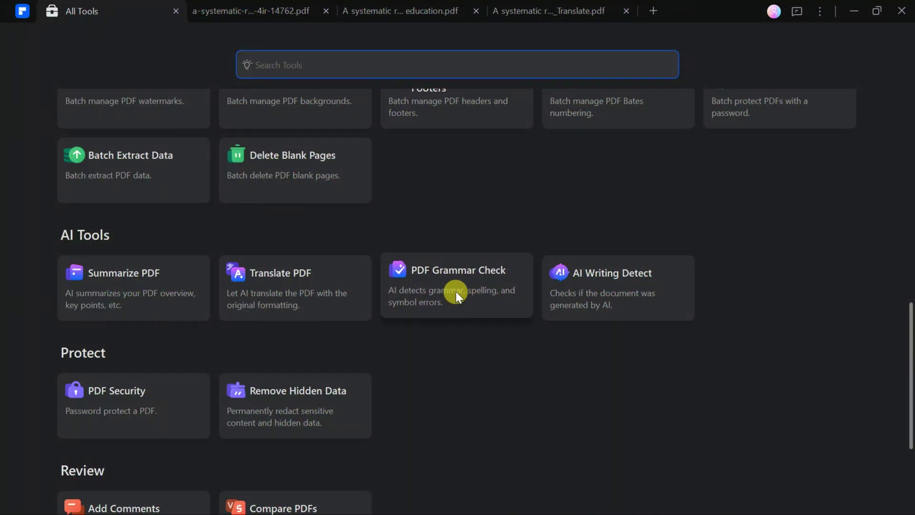
Step: Grammar-check pages 1–3 of the original English paper, saving the result to its source folder
left_click(456, 291)
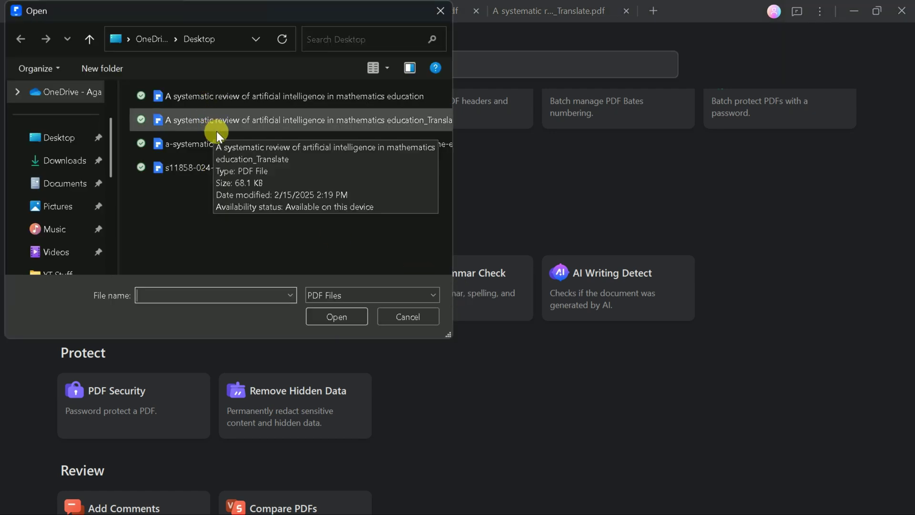
left_click(221, 97)
left_click(337, 315)
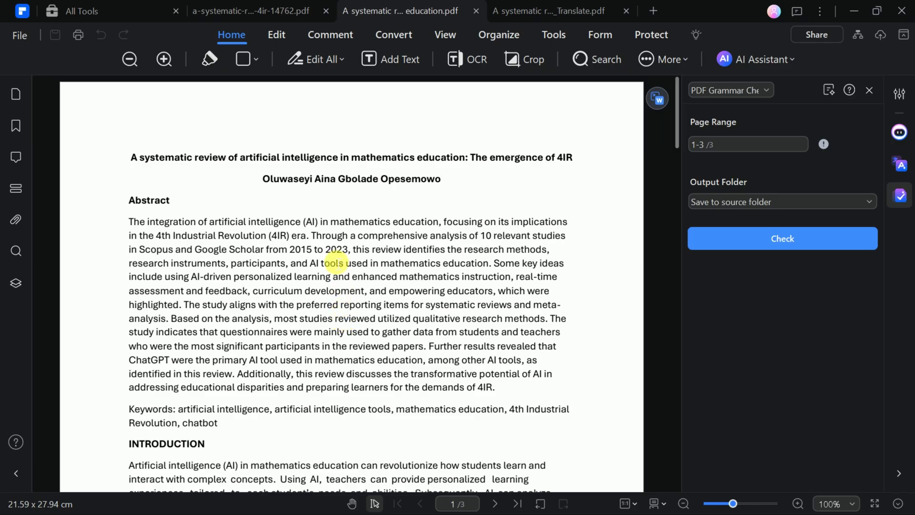
scroll(310, 252, "down", 10)
scroll(332, 300, "down", 20)
scroll(364, 302, "down", 6)
scroll(364, 301, "up", 20)
scroll(370, 305, "up", 12)
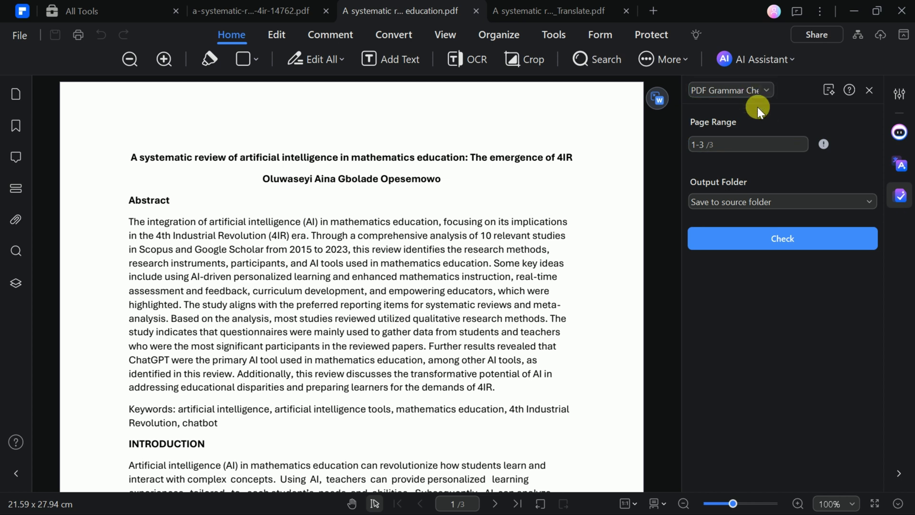
left_click(765, 201)
left_click(765, 202)
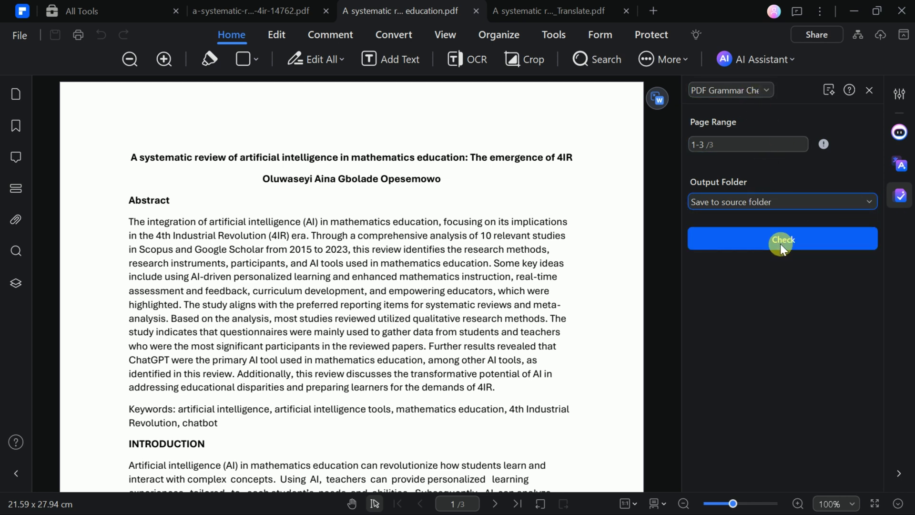
left_click(780, 243)
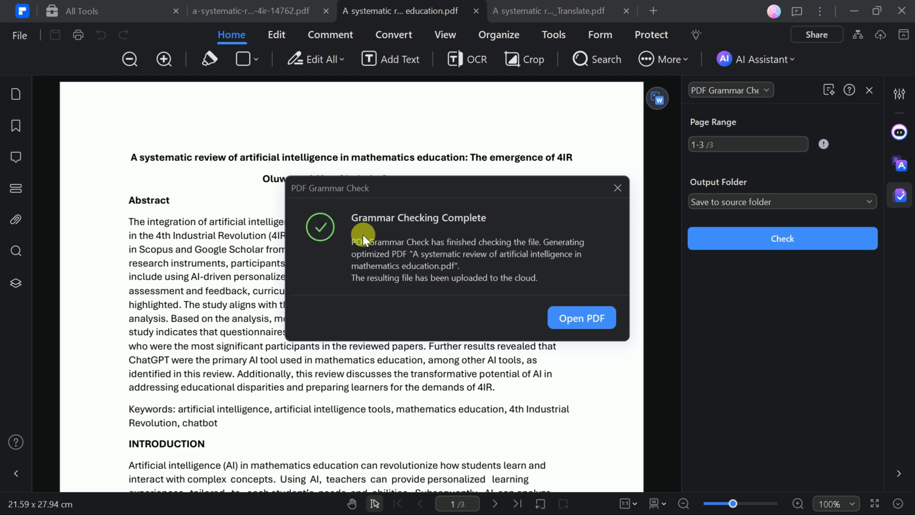
Step: Open the grammar-checked PDF and scroll through its three corrected pages
left_click(580, 316)
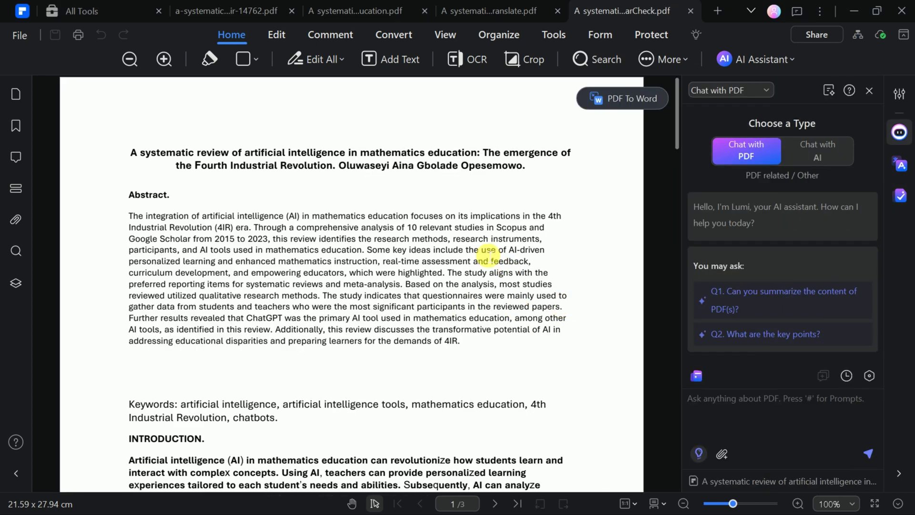
scroll(490, 253, "down", 5)
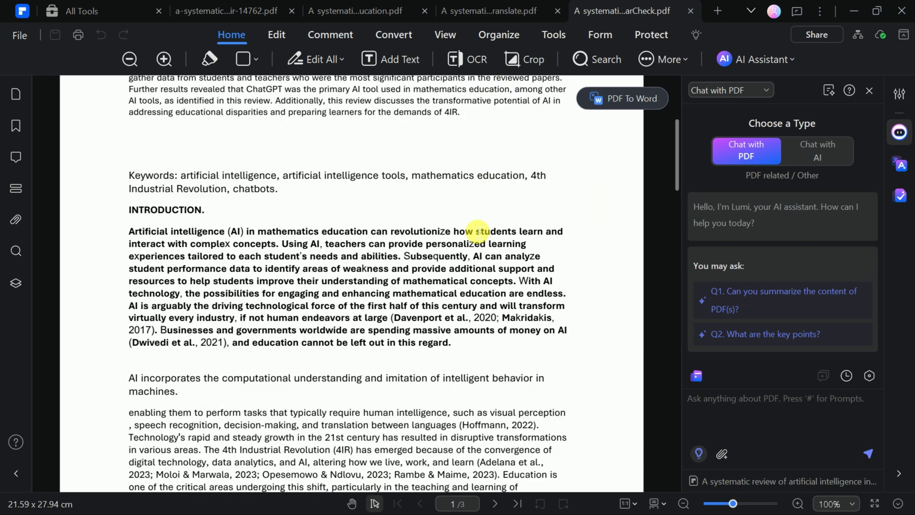
scroll(477, 233, "down", 14)
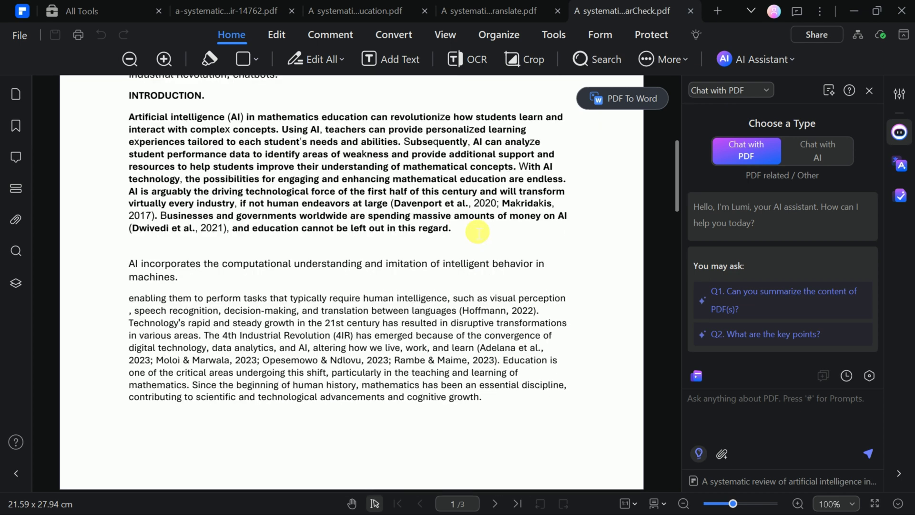
scroll(479, 299, "down", 9)
scroll(479, 300, "down", 2)
scroll(479, 299, "down", 8)
scroll(480, 300, "up", 6)
scroll(479, 299, "up", 20)
scroll(480, 294, "up", 6)
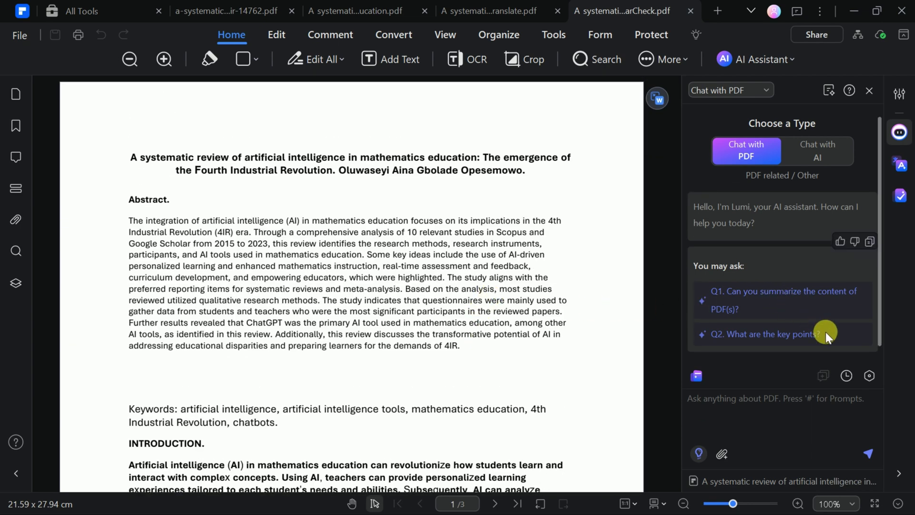
scroll(826, 331, "down", 1)
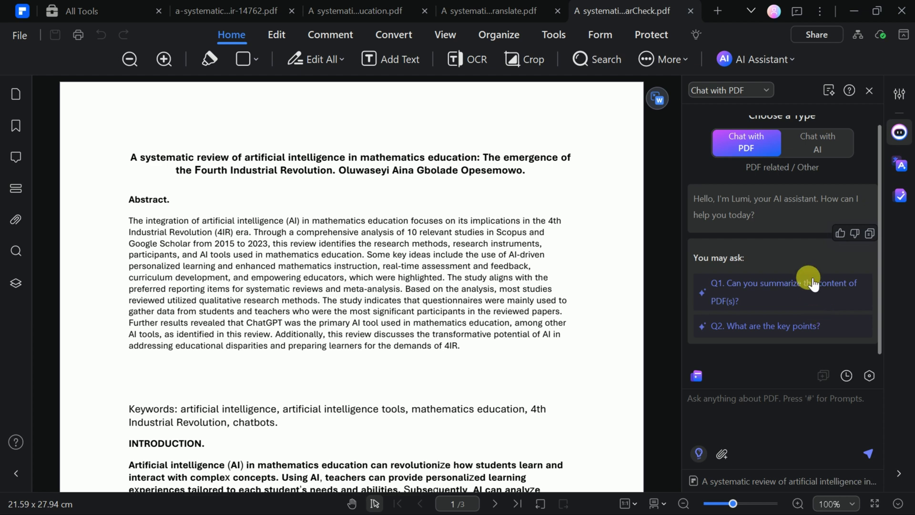
scroll(357, 382, "down", 3)
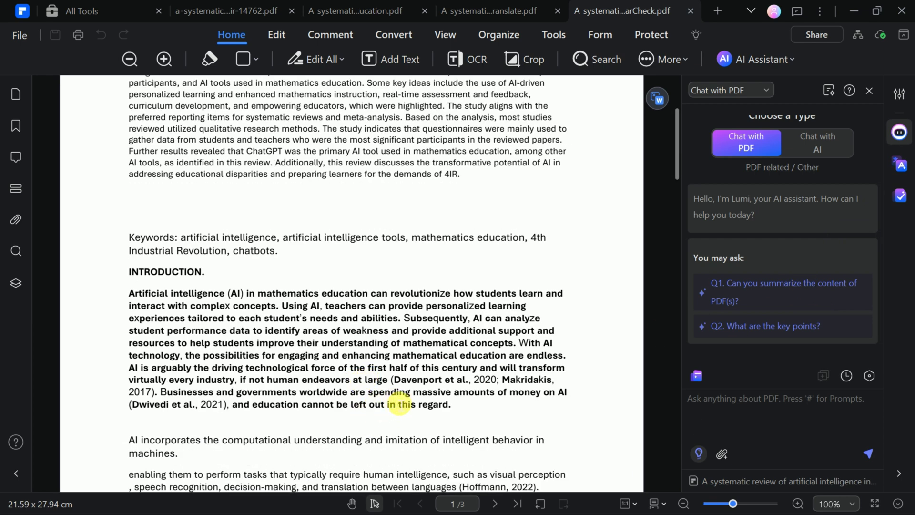
scroll(396, 396, "down", 4)
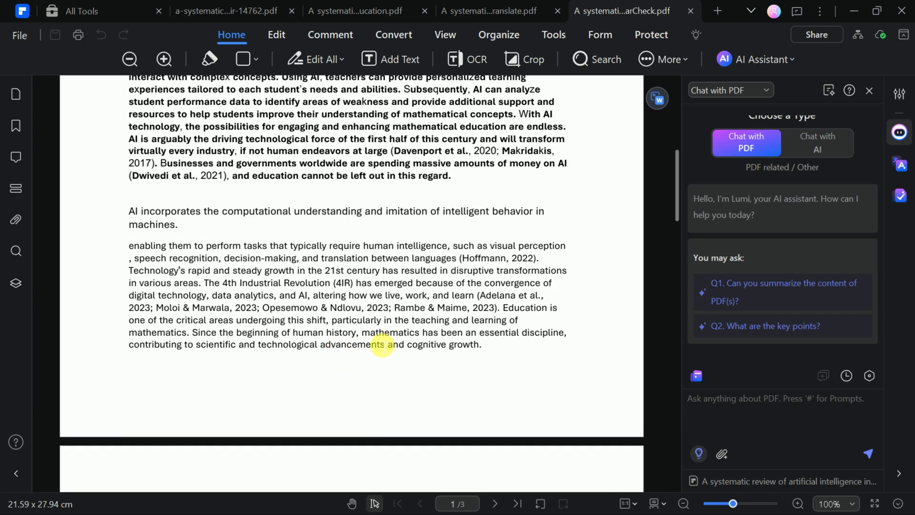
scroll(381, 341, "down", 8)
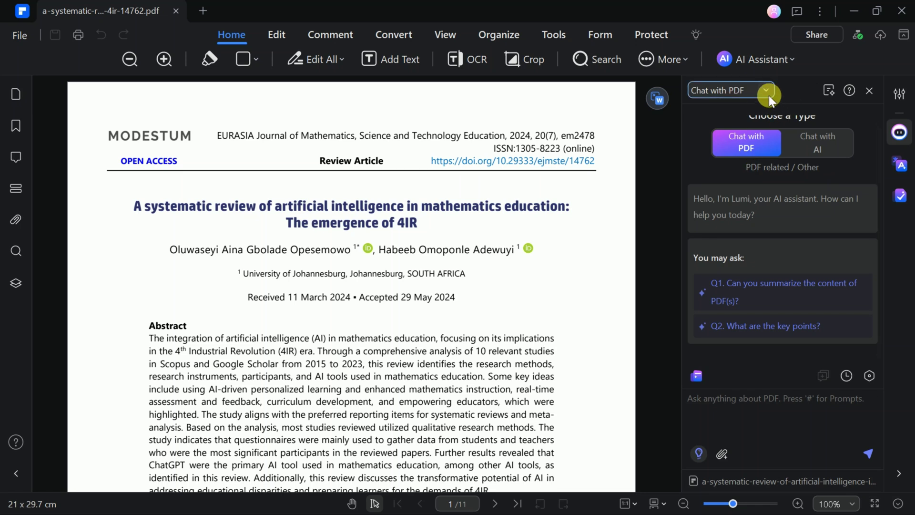
Step: Send the journal paper to Presentory AI via AI Assistant's AI Generate > Generate PPT
left_click(768, 96)
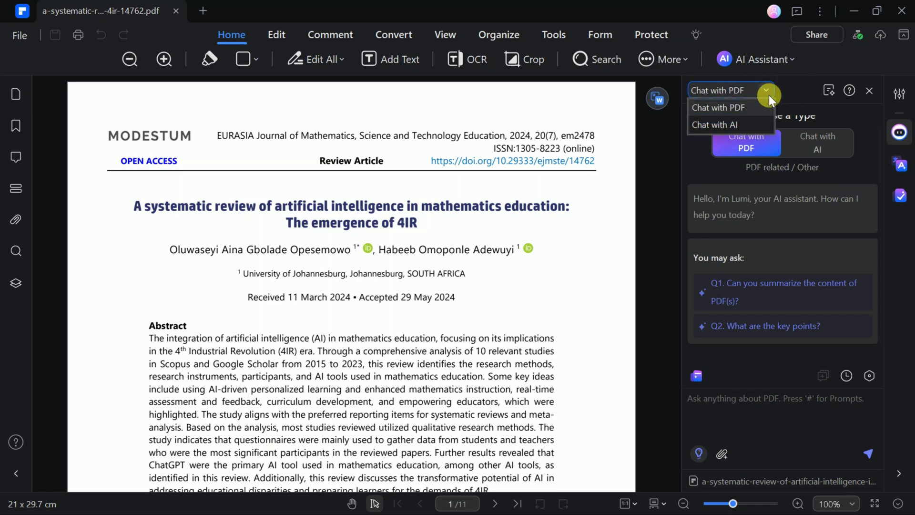
left_click(791, 61)
mouse_move(811, 166)
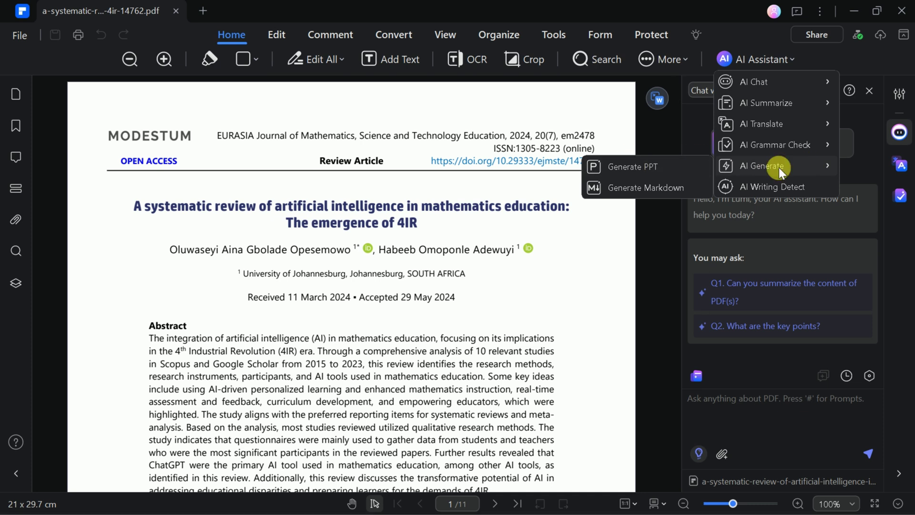
left_click(630, 167)
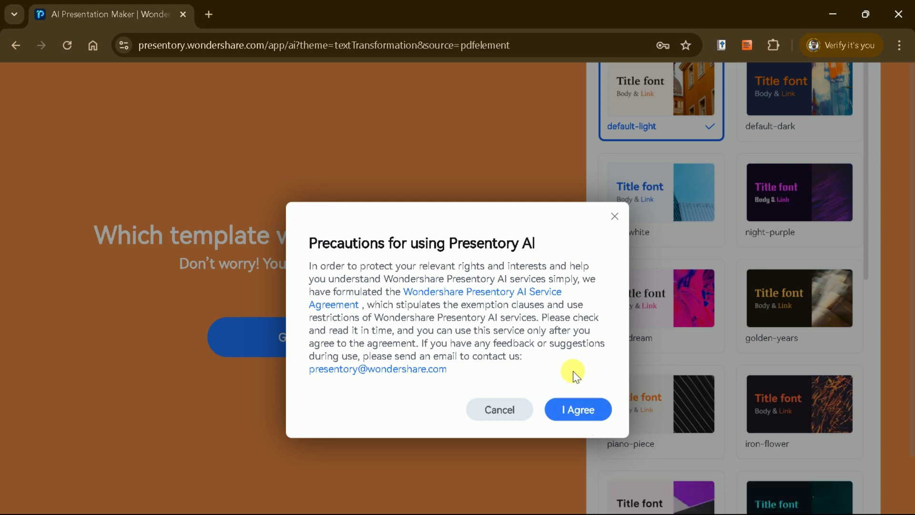
Step: Accept the Presentory AI terms, compare default-dark, night-purple and pink-dream, then choose blue-white
left_click(570, 409)
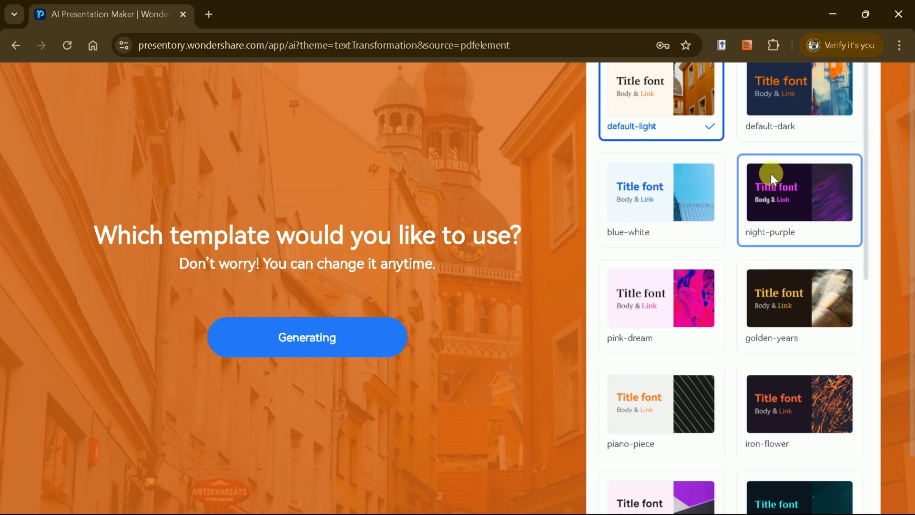
left_click(767, 114)
left_click(779, 193)
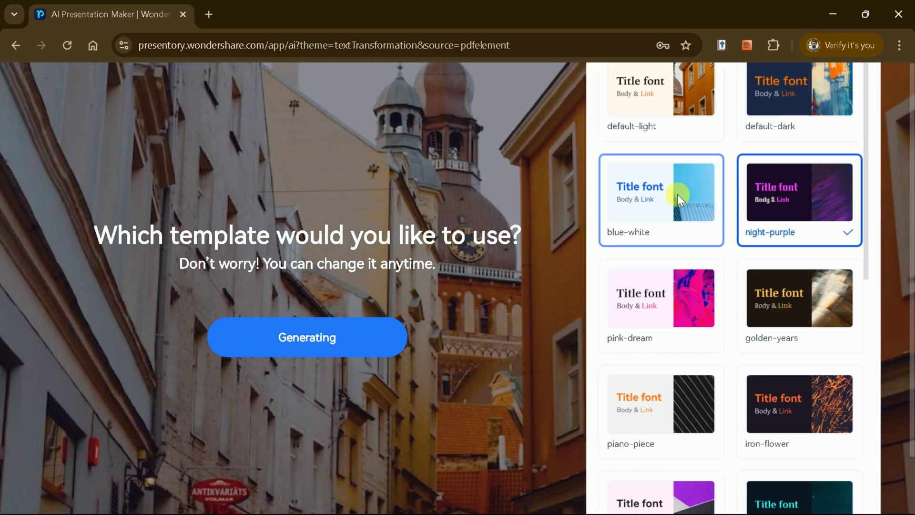
left_click(677, 193)
scroll(681, 311, "down", 2)
scroll(681, 311, "down", 3)
scroll(681, 312, "up", 4)
left_click(681, 313)
left_click(677, 208)
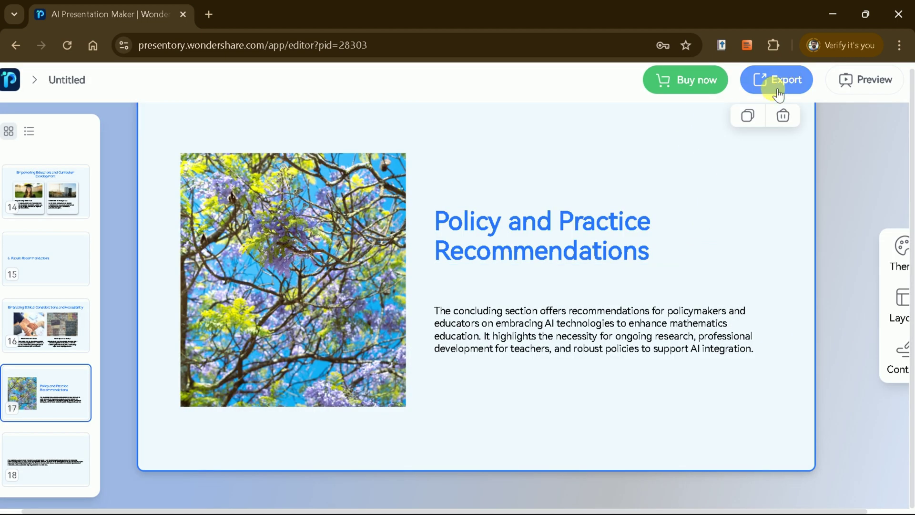
Step: Export the generated deck as a PowerPoint (.pptx) file, opening Untitled.pptx in PowerPoint
left_click(777, 91)
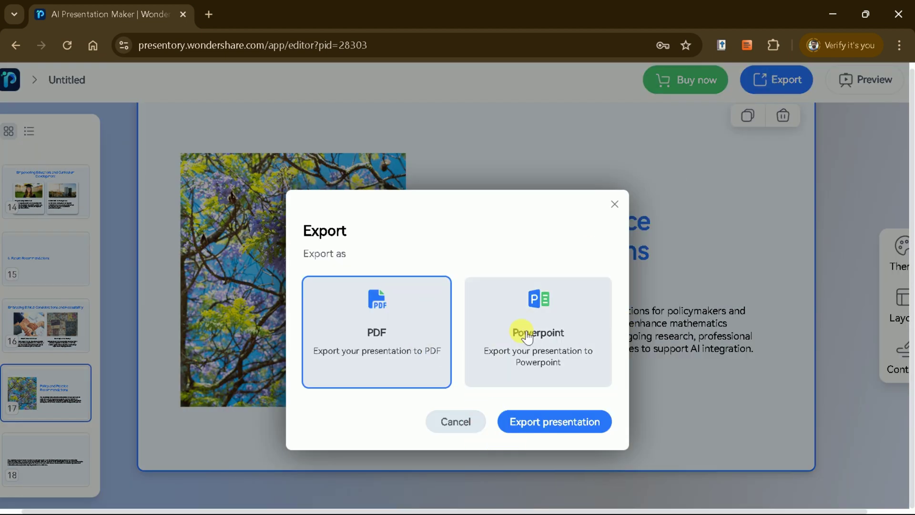
left_click(537, 311)
left_click(552, 423)
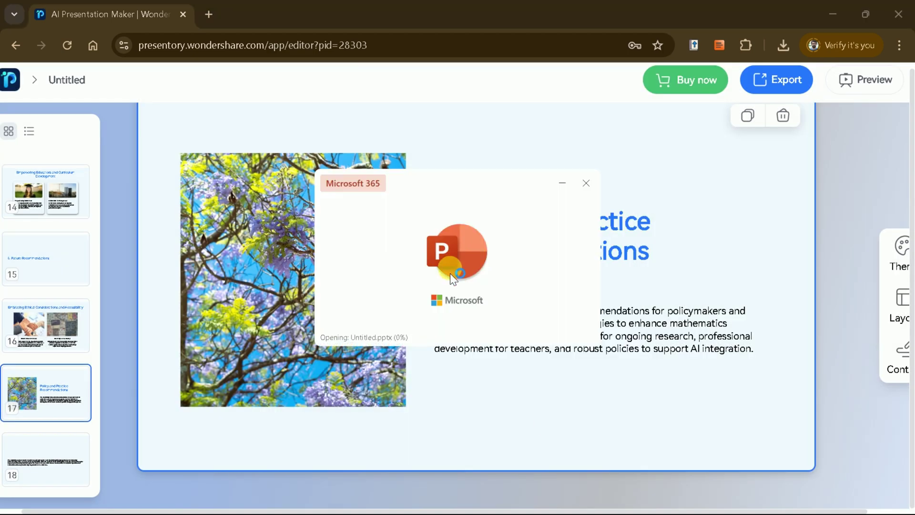
Step: View slides 4, 5, 7, 8 and 9 of the exported deck from the thumbnail pane
scroll(95, 282, "down", 4)
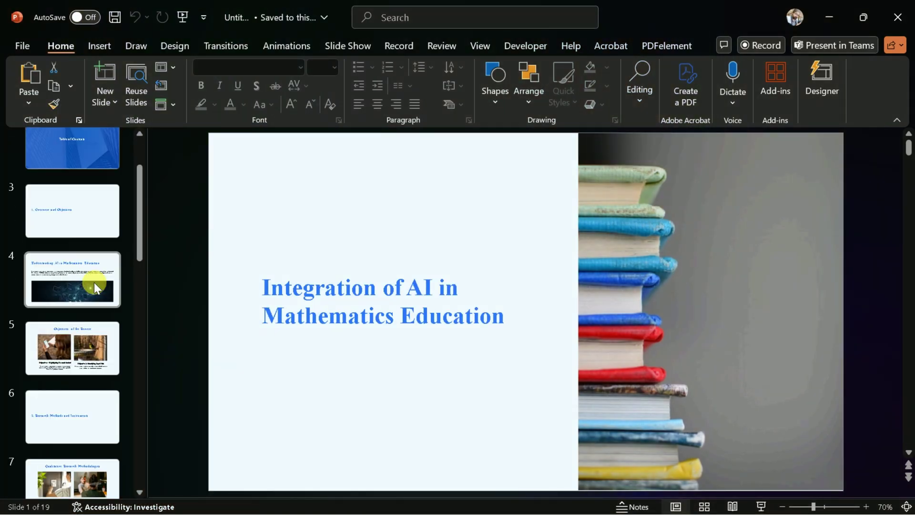
left_click(94, 245)
scroll(94, 275, "down", 1)
left_click(93, 310)
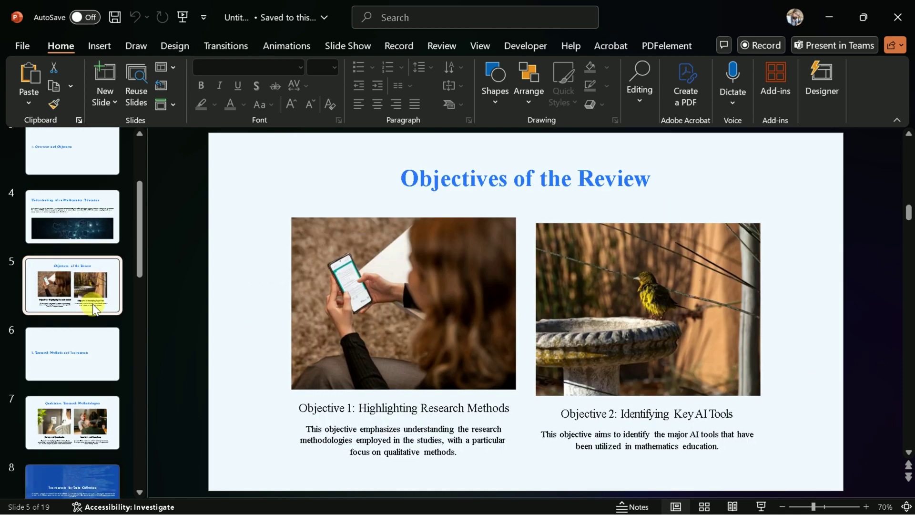
scroll(93, 324, "down", 1)
scroll(92, 334, "down", 1)
left_click(93, 350)
left_click(92, 409)
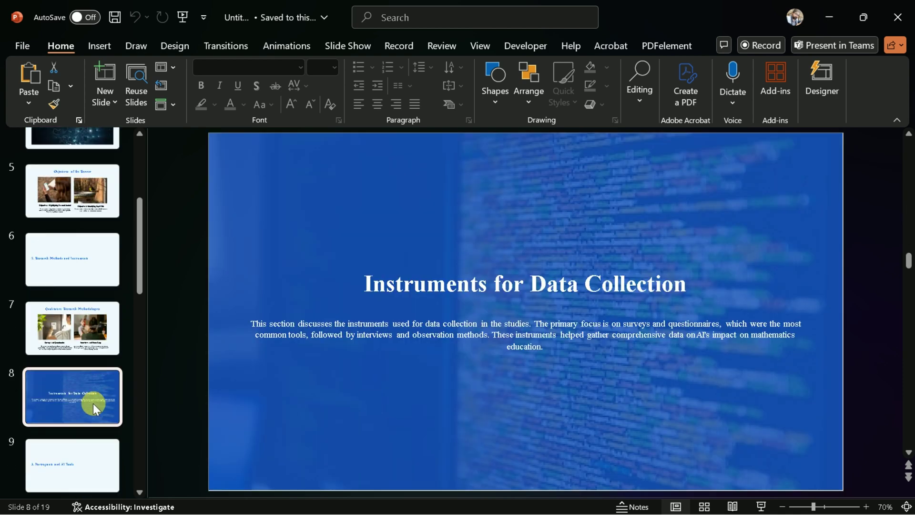
scroll(93, 402, "down", 1)
left_click(92, 417)
scroll(97, 393, "up", 8)
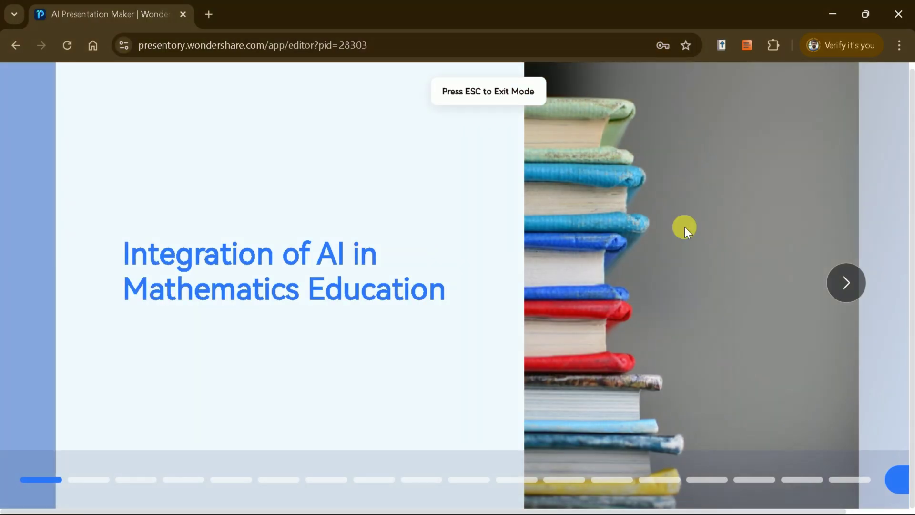
Step: Advance the slideshow from 1. Overview and Objectives through 3. Participants and AI Tools
key("Right")
key("Right")
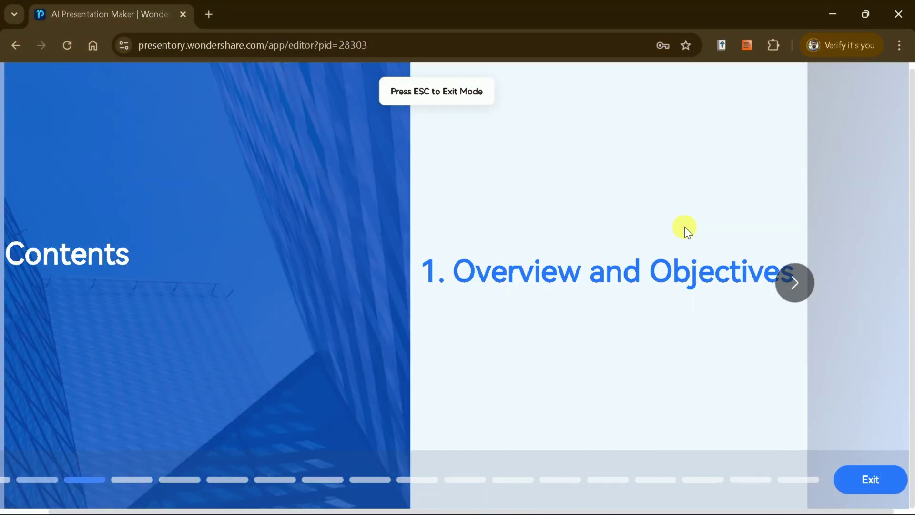
key("Right")
key("Right")
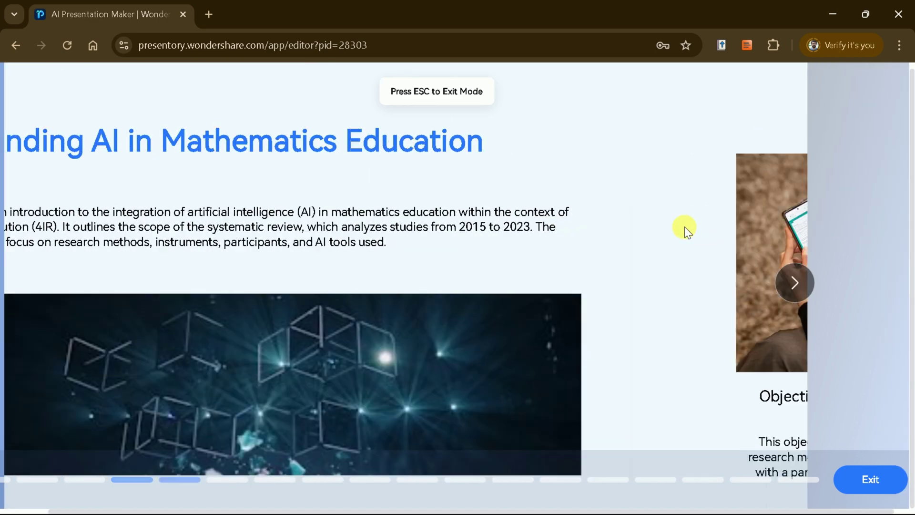
key("Right")
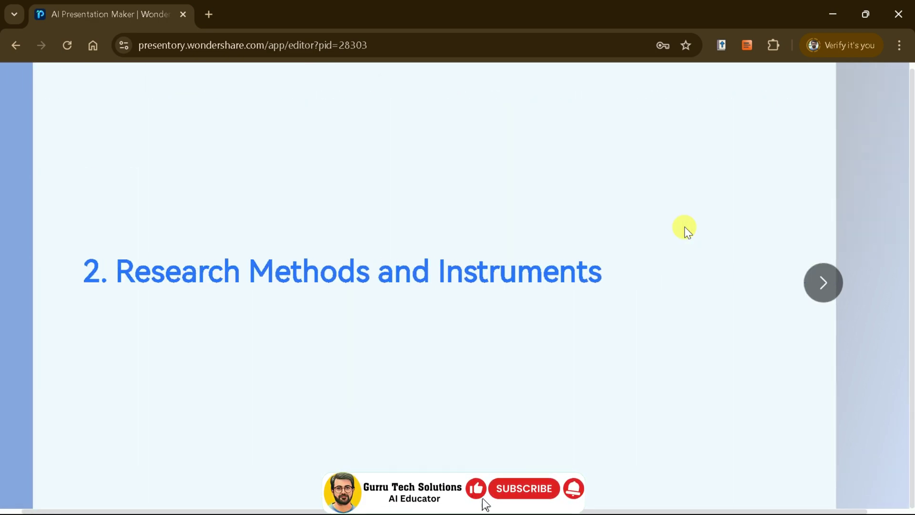
key("Right")
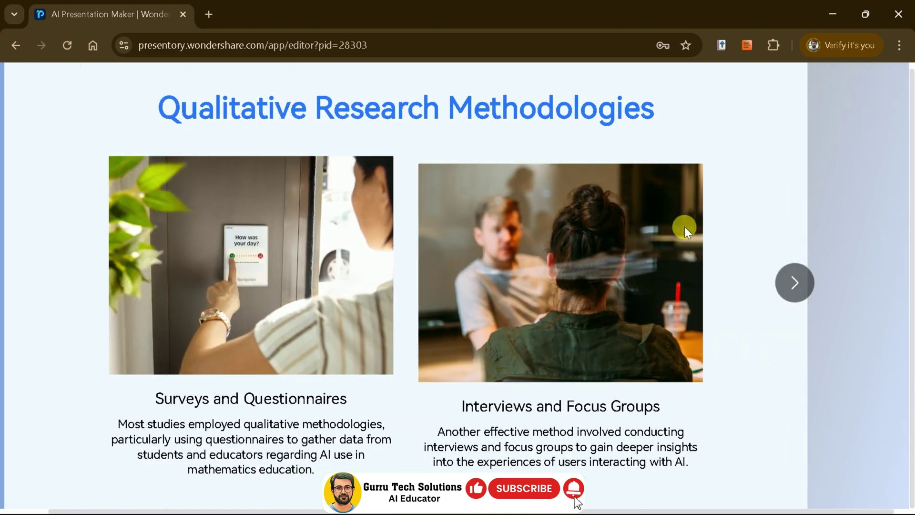
key("Right")
key("Right")
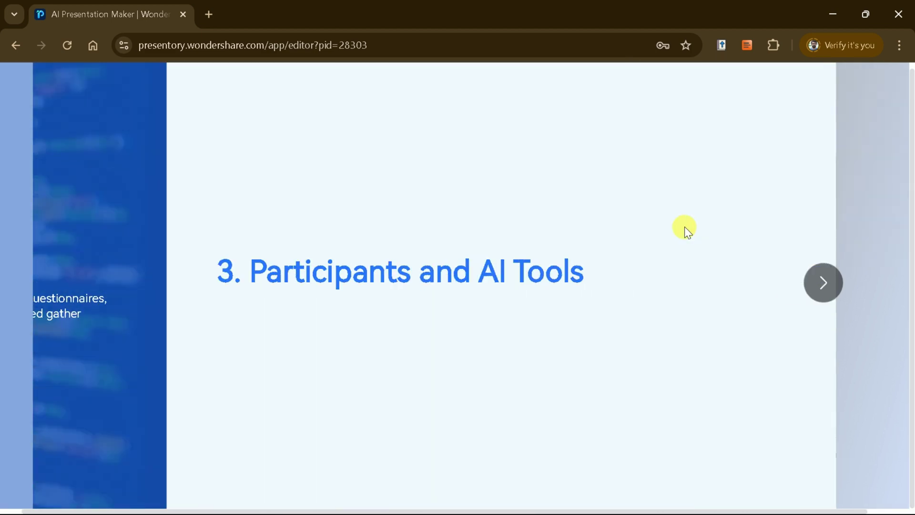
Step: Continue to the conclusion, step back to Policy and Practice Recommendations, then exit the slideshow
key("Right")
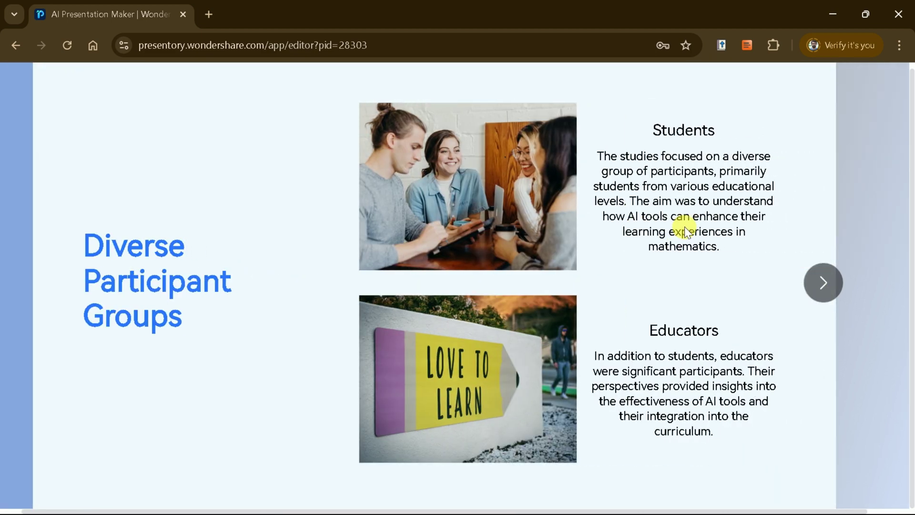
key("Right")
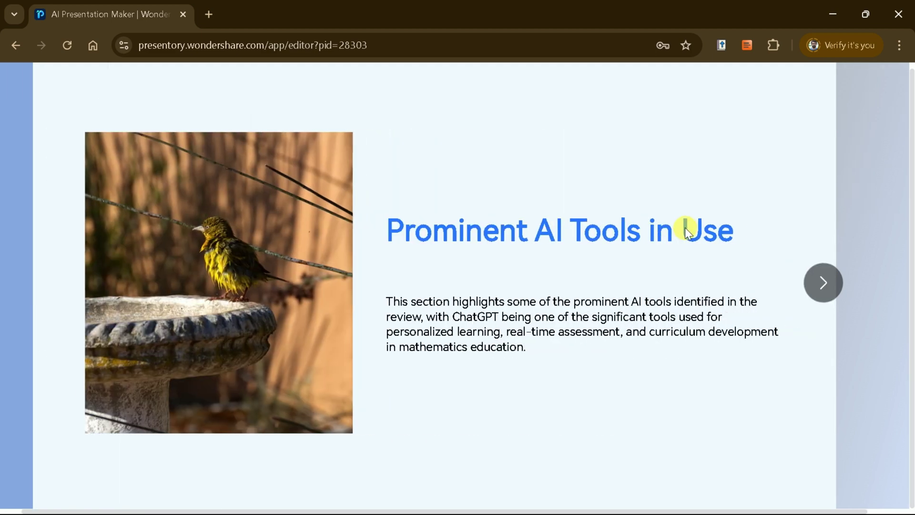
key("Right")
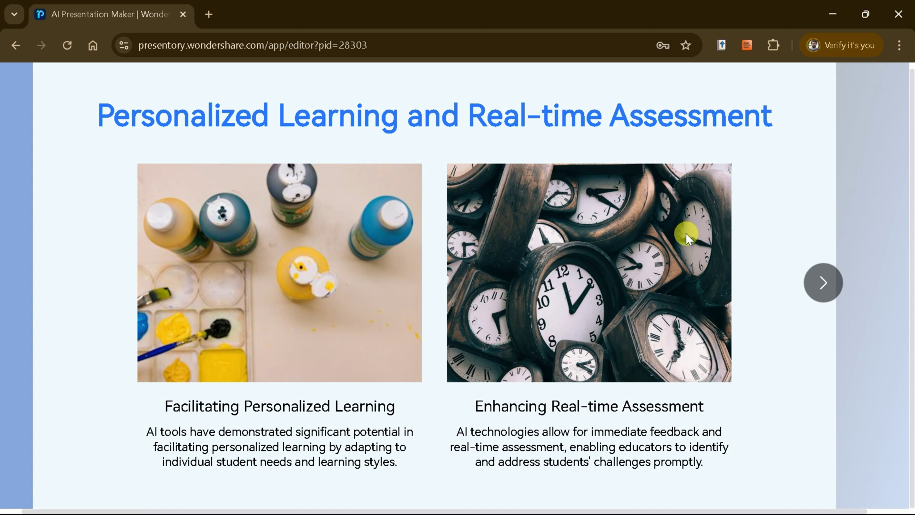
key("Right")
key("Right")
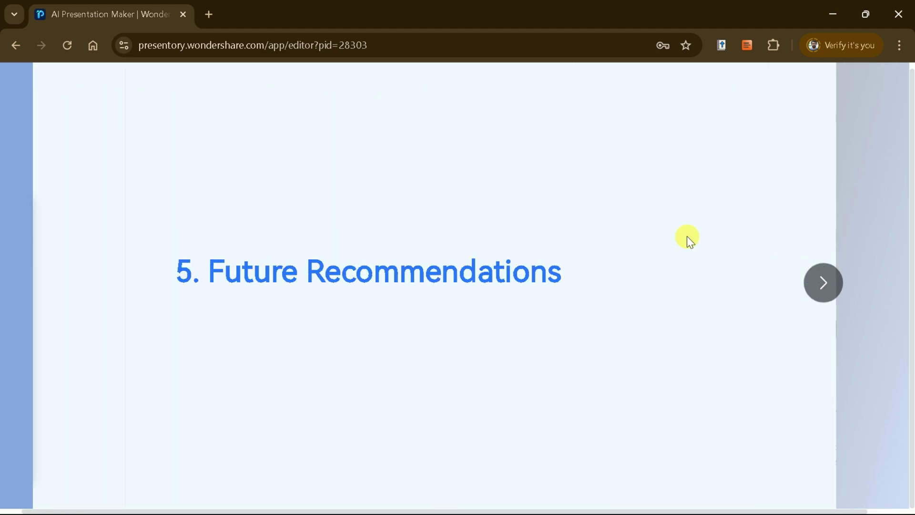
key("Right")
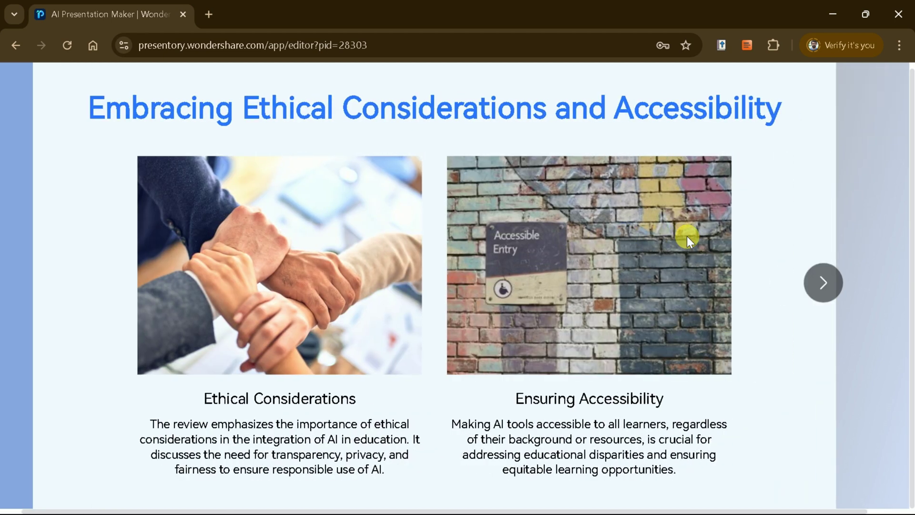
key("Right")
key("Right")
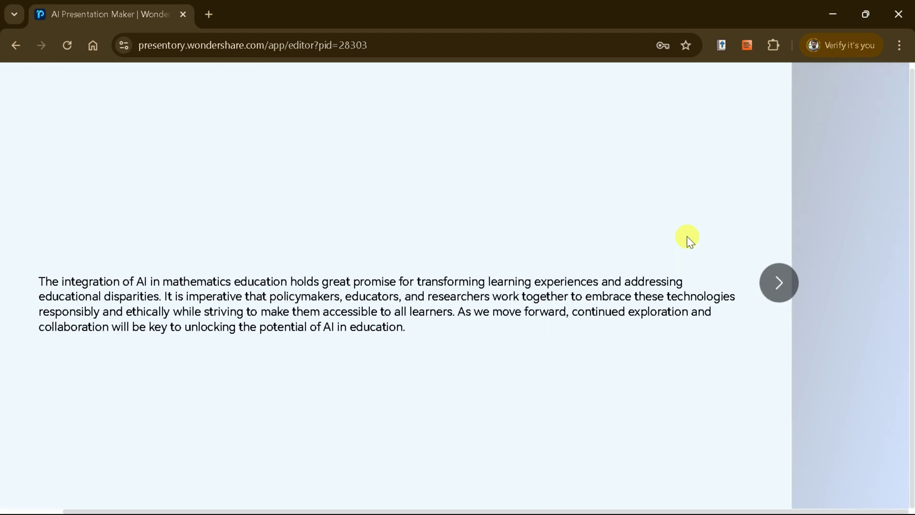
key("Left")
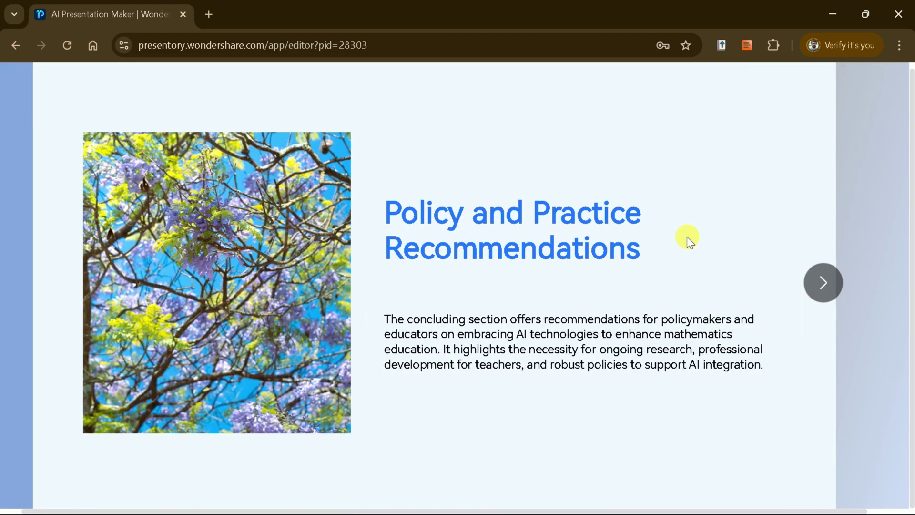
key("Escape")
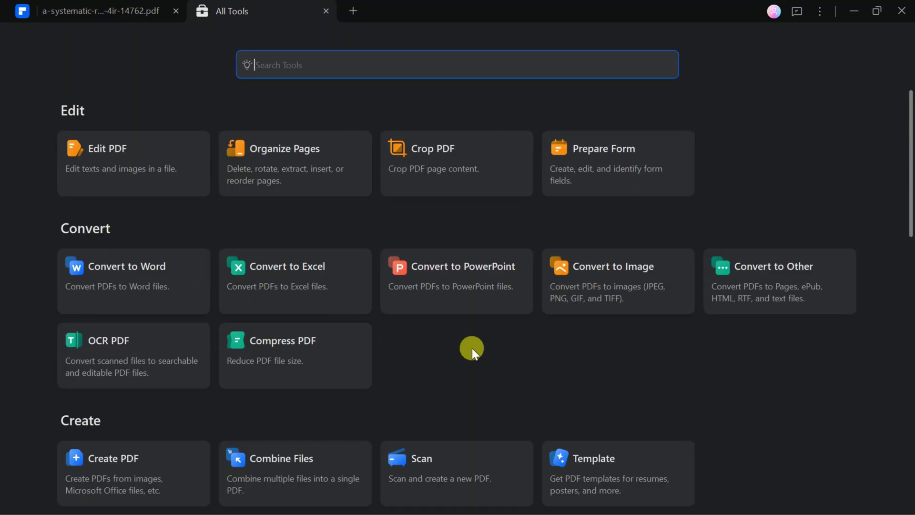
scroll(472, 348, "down", 6)
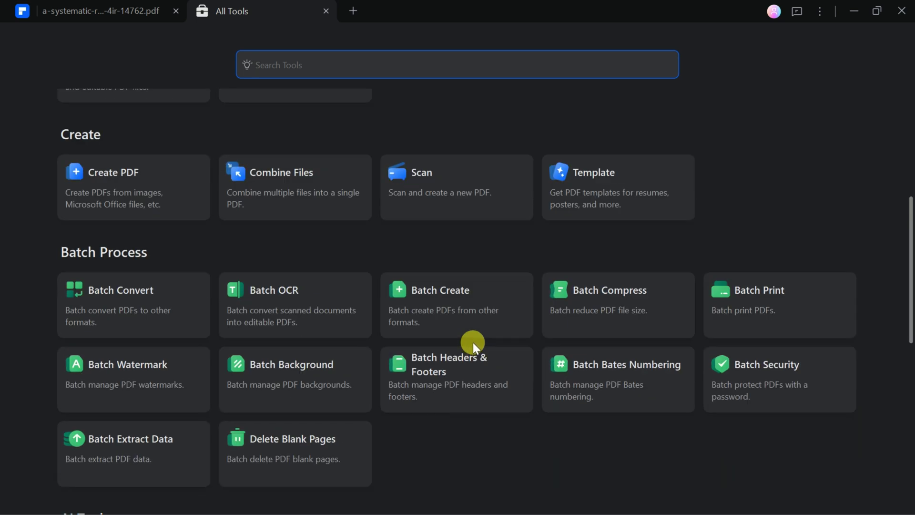
scroll(472, 343, "down", 6)
scroll(473, 341, "down", 4)
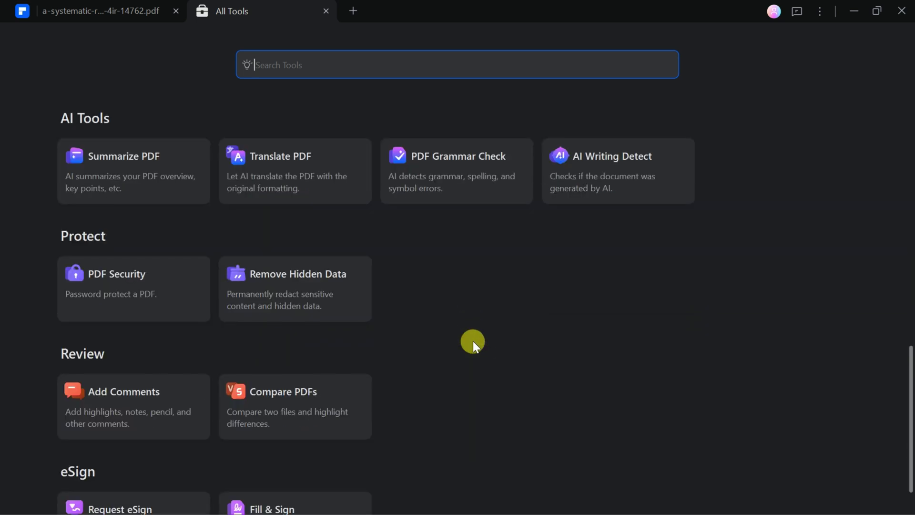
scroll(474, 342, "up", 11)
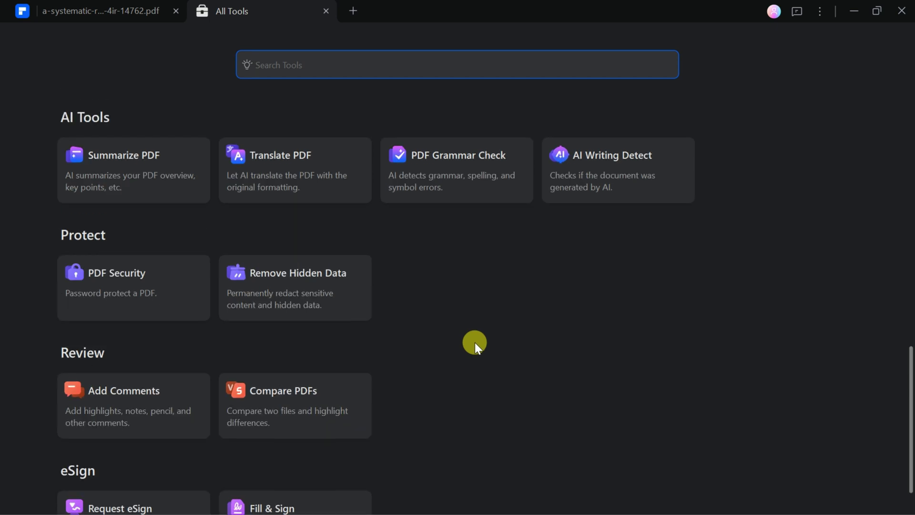
scroll(475, 344, "up", 3)
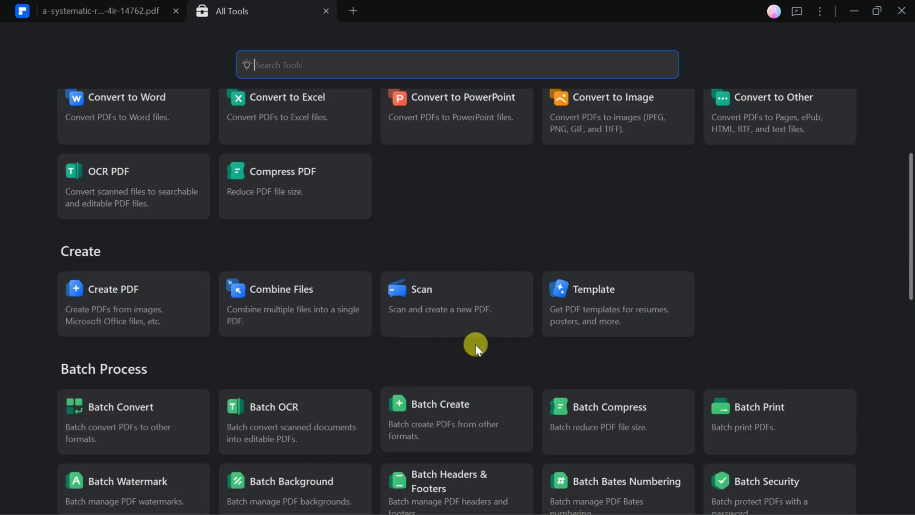
scroll(476, 346, "up", 2)
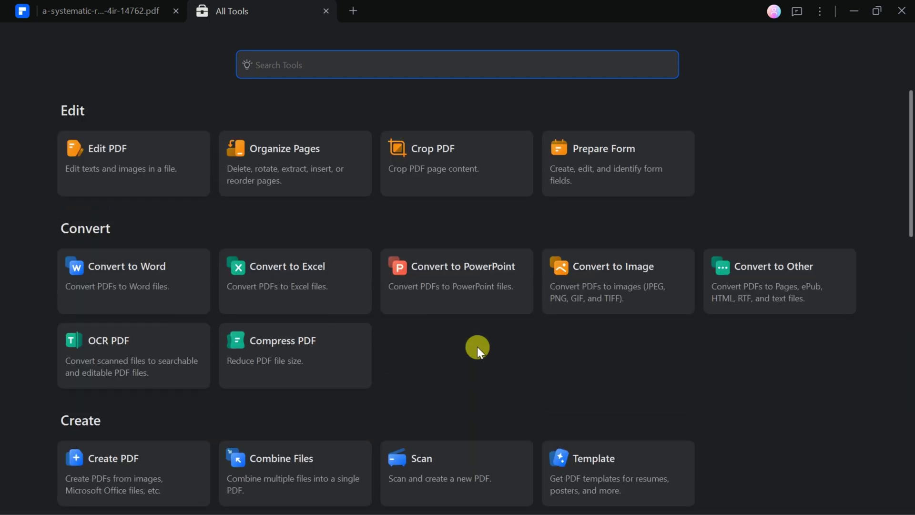